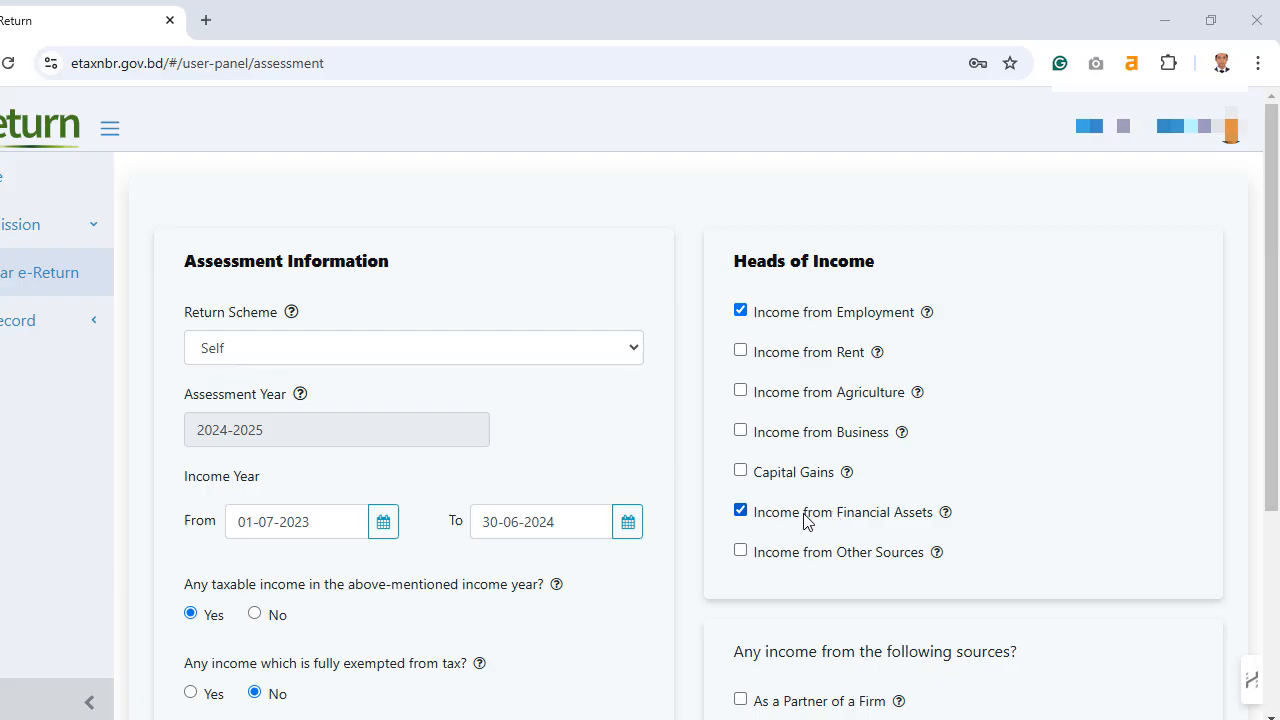
# - Save the assessment information and additional information sections and continue to the income details
pyautogui.scroll(-3, 1070, 497)
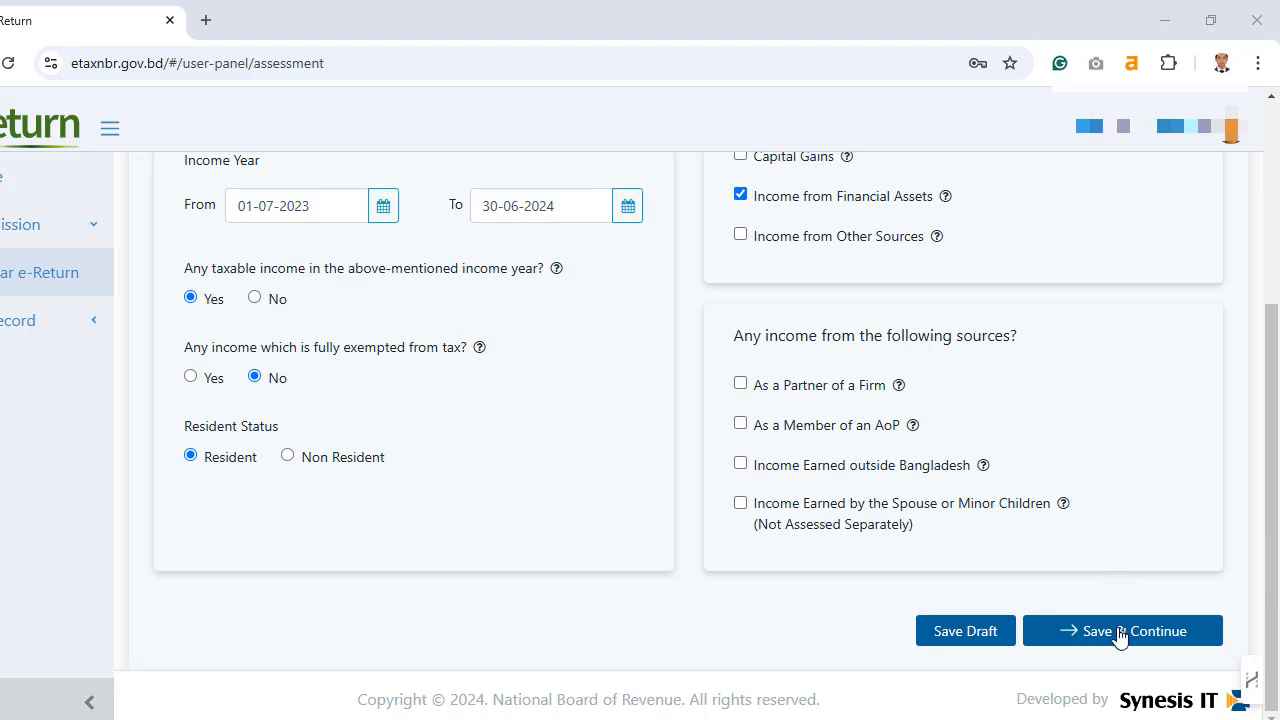
pyautogui.click(1120, 634)
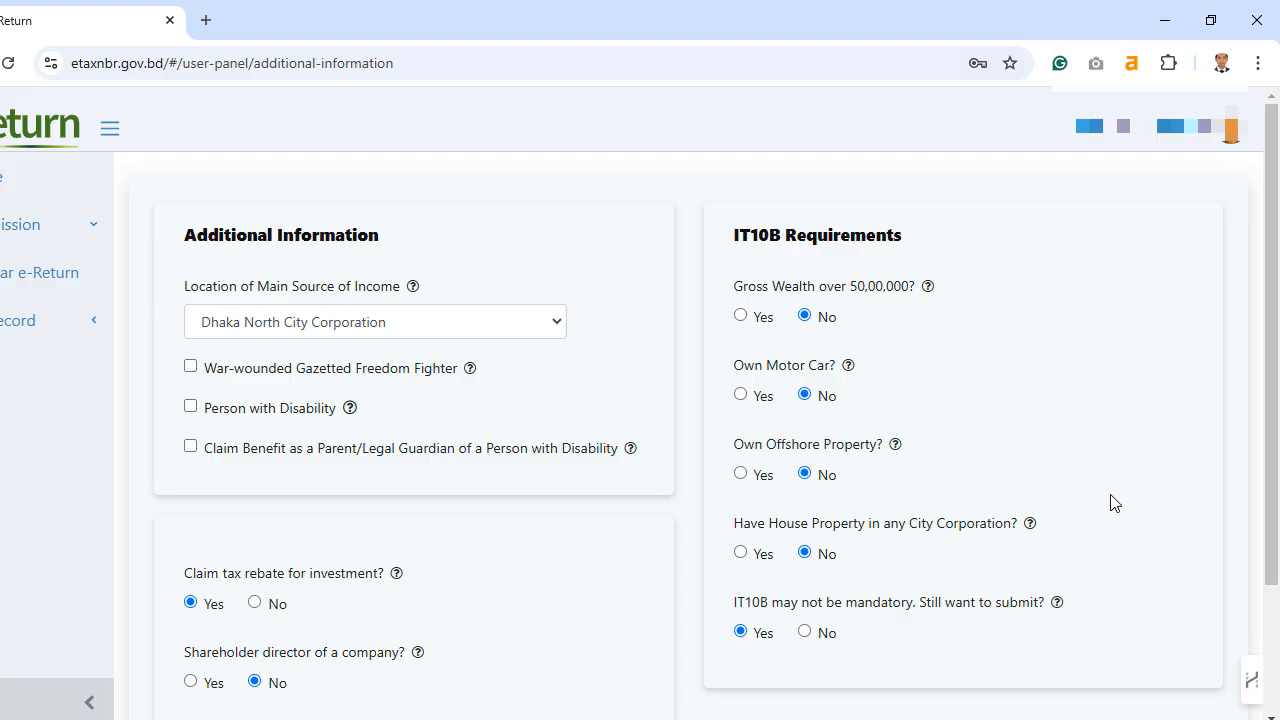
pyautogui.scroll(-3, 1115, 503)
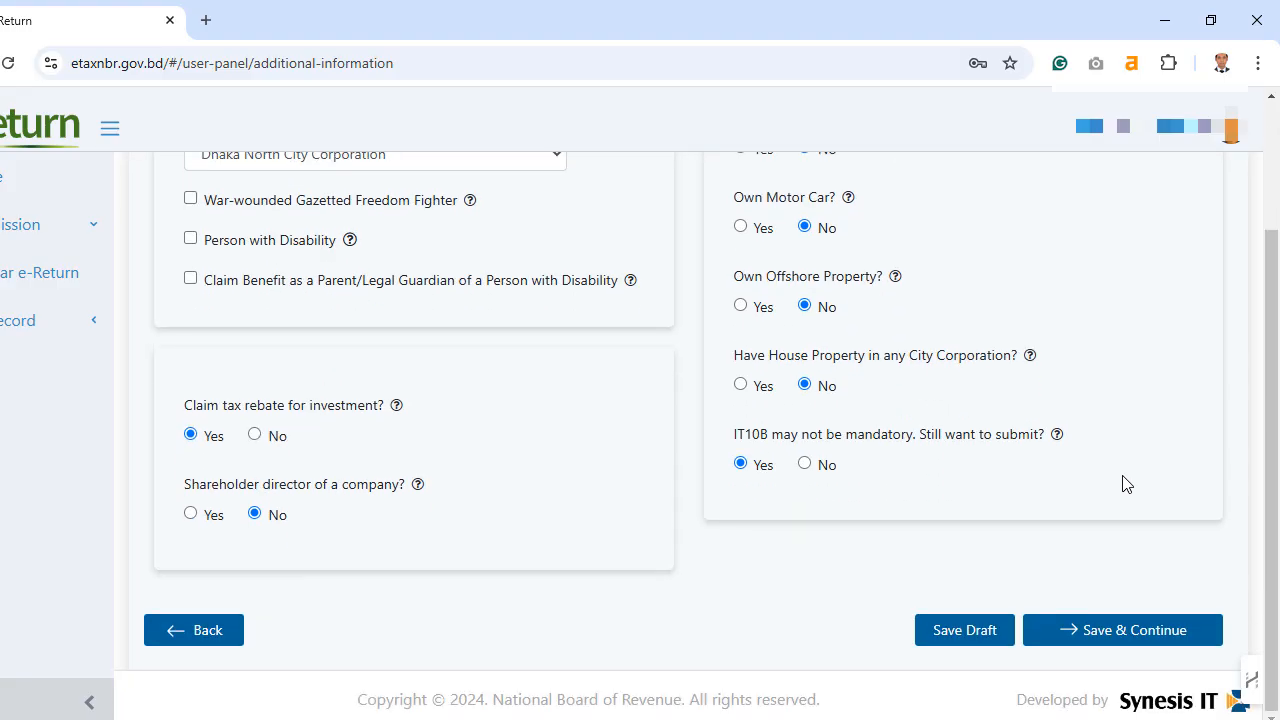
pyautogui.click(1105, 641)
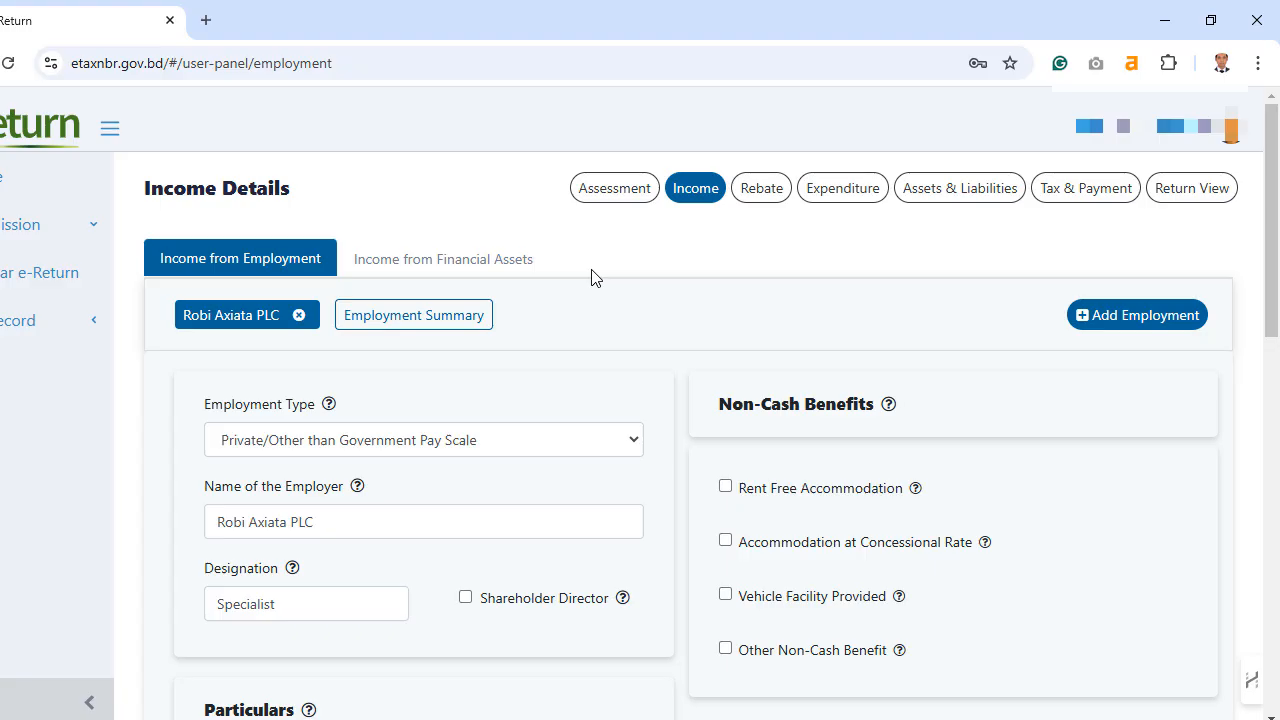
# - Check the bank interest entries under Income from Financial Assets, including gross amount, fees and TDS, and save and continue to the rebate section
pyautogui.click(469, 271)
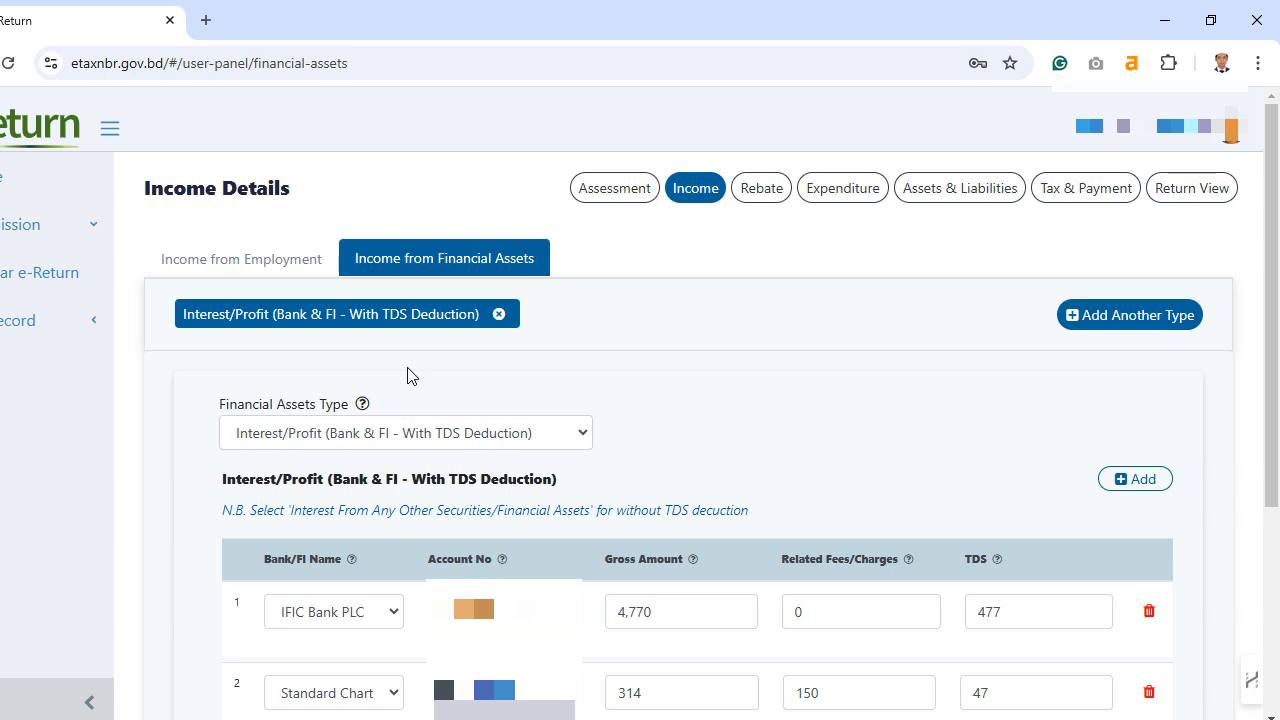
pyautogui.click(699, 609)
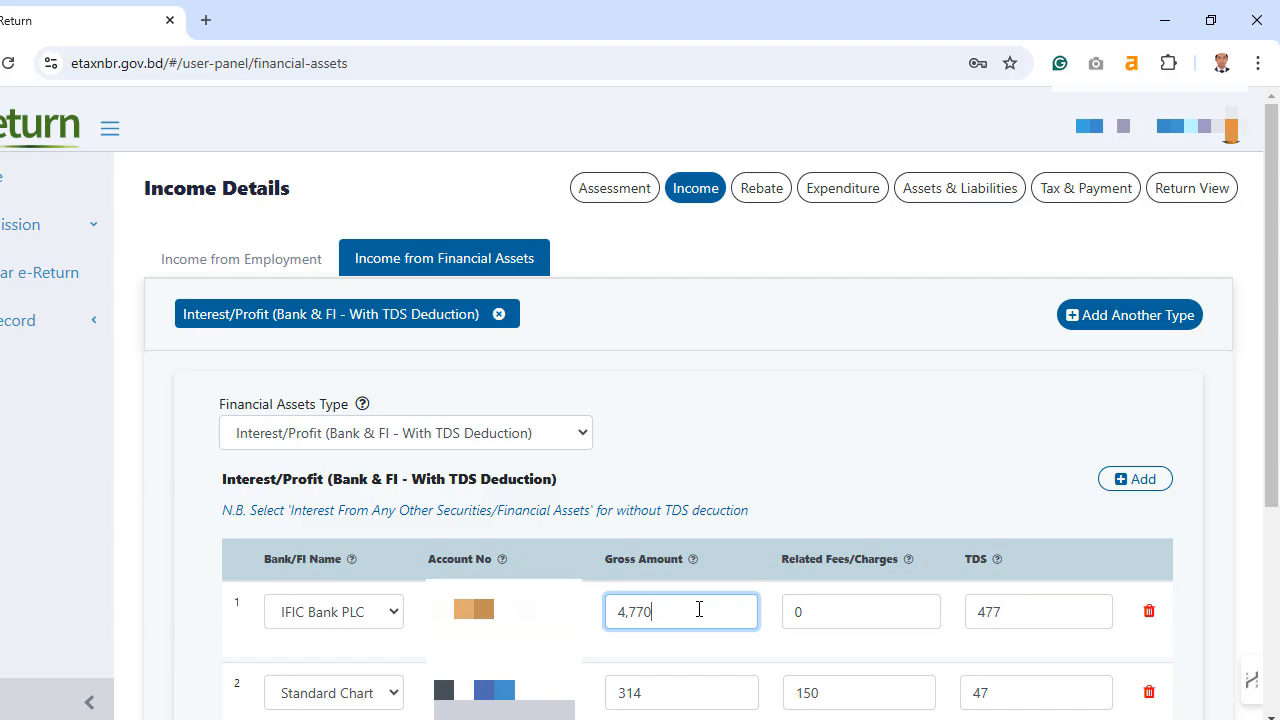
pyautogui.click(1030, 606)
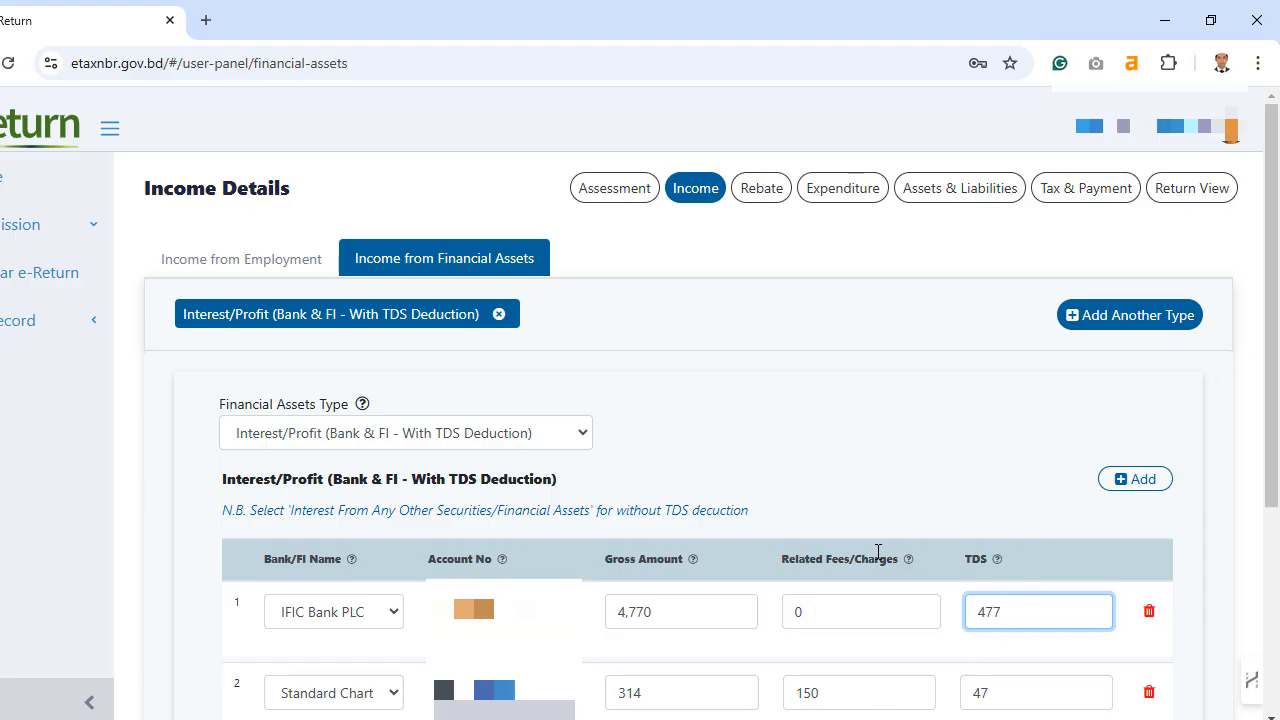
pyautogui.click(866, 685)
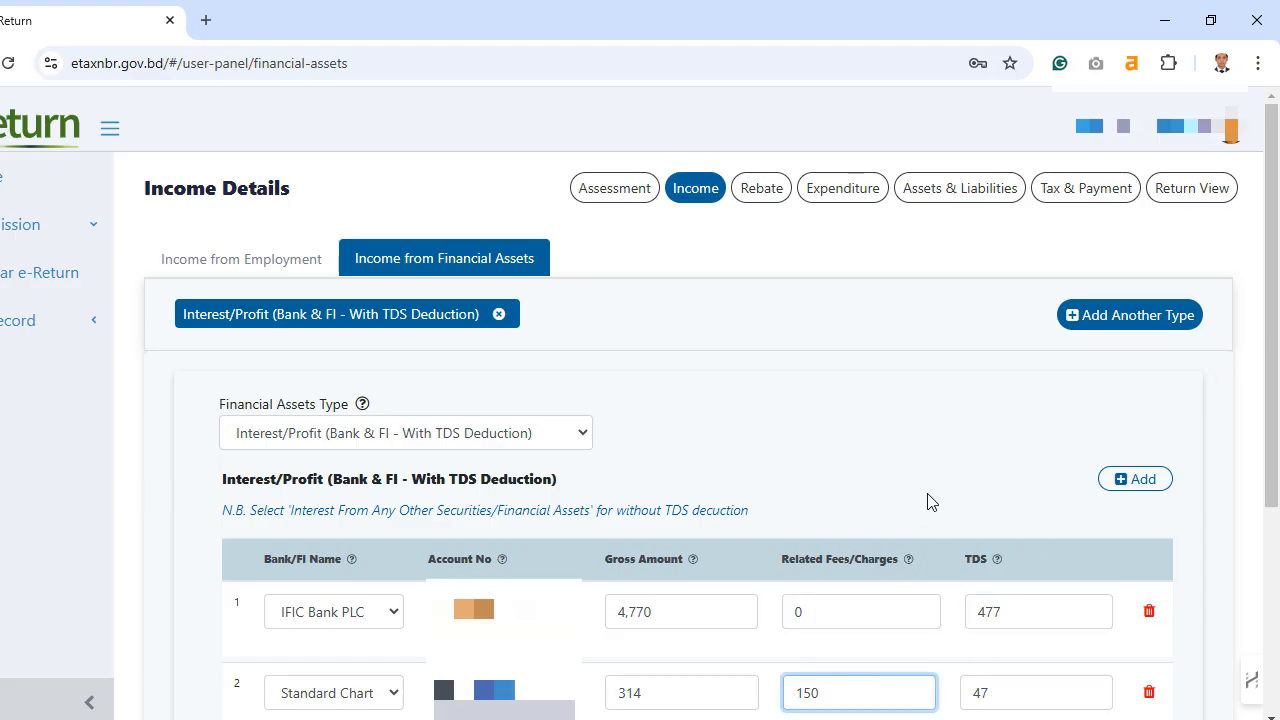
pyautogui.scroll(-3, 927, 497)
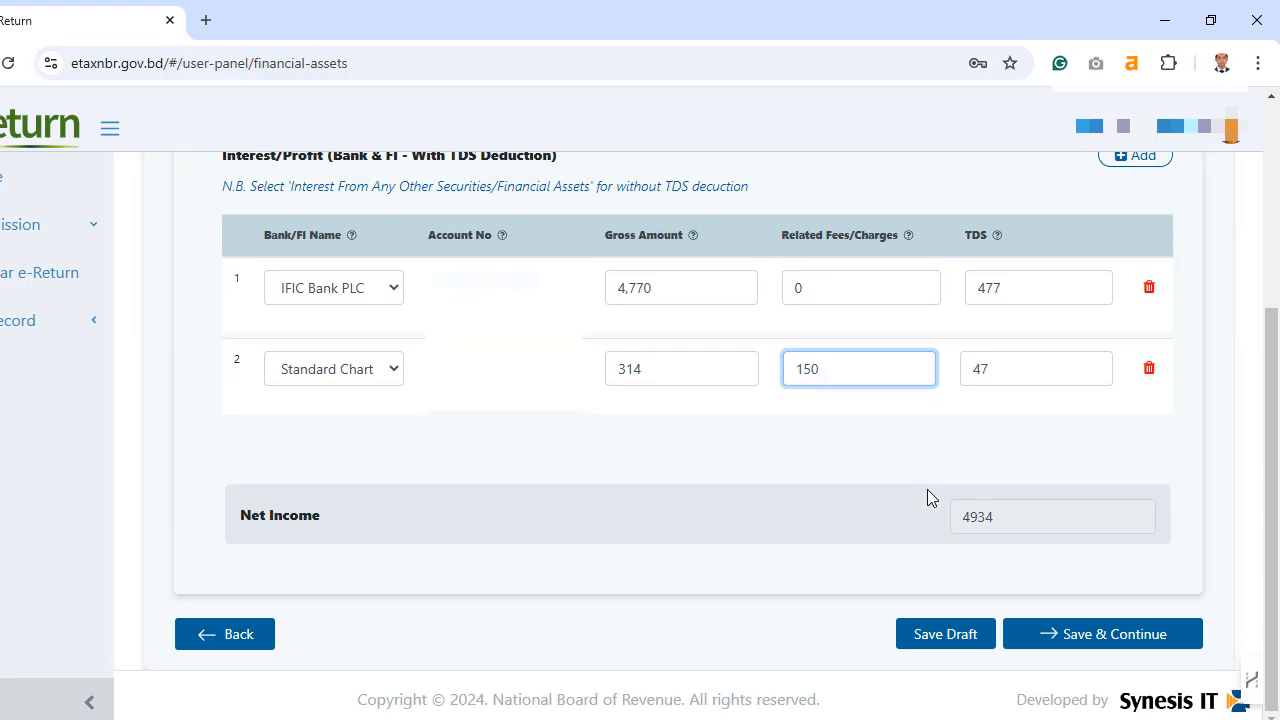
pyautogui.click(1100, 634)
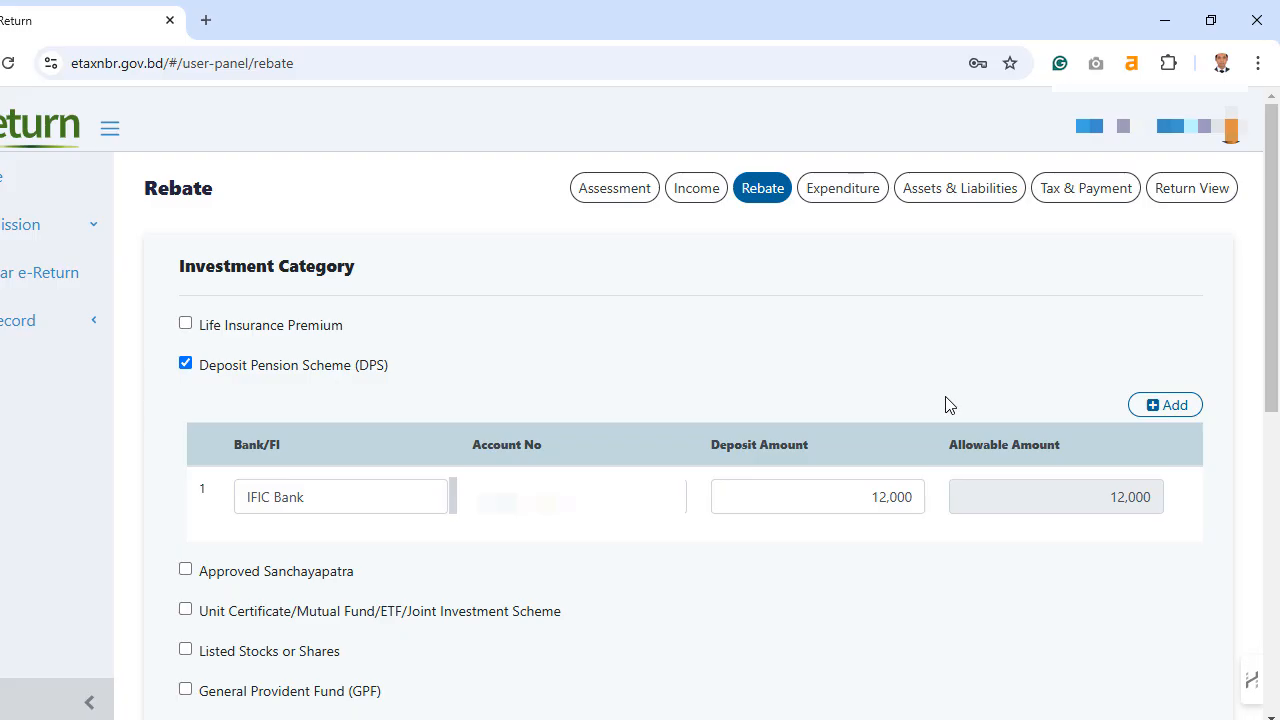
# - Check the deposit amount of the IFIC Bank entry under Deposit Pension Scheme (DPS)
pyautogui.click(794, 500)
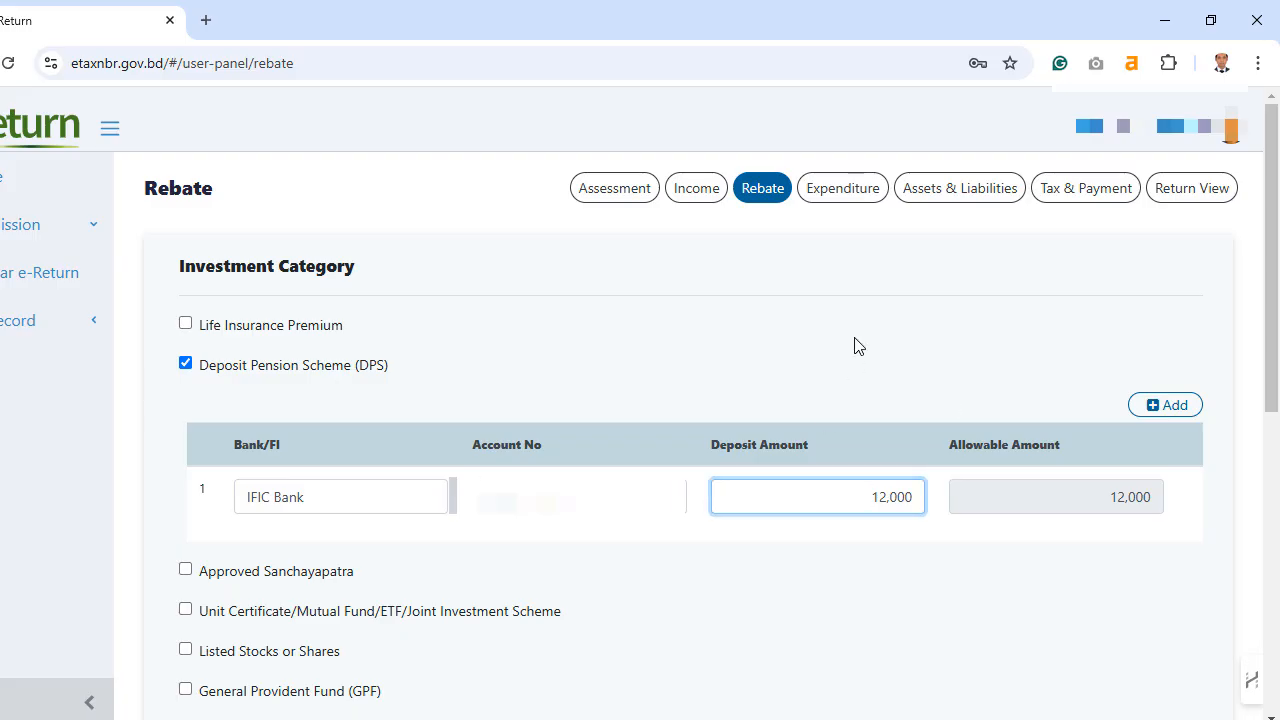
pyautogui.click(857, 346)
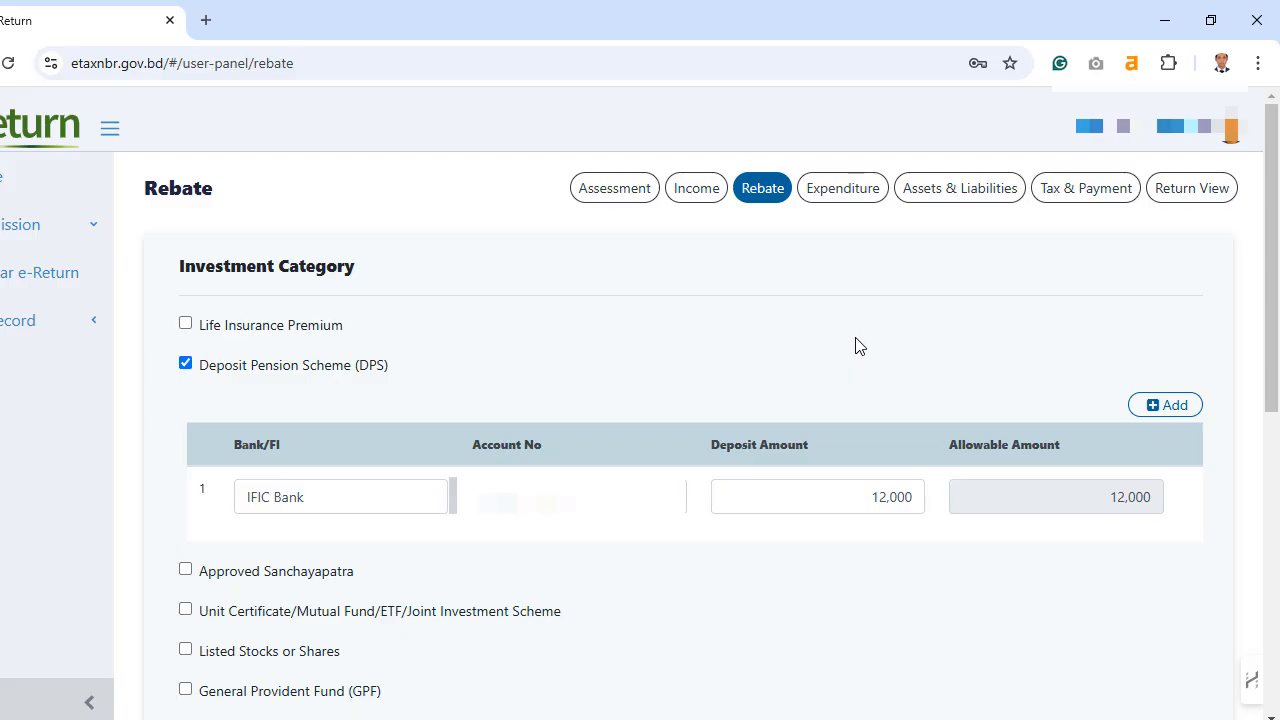
pyautogui.click(849, 497)
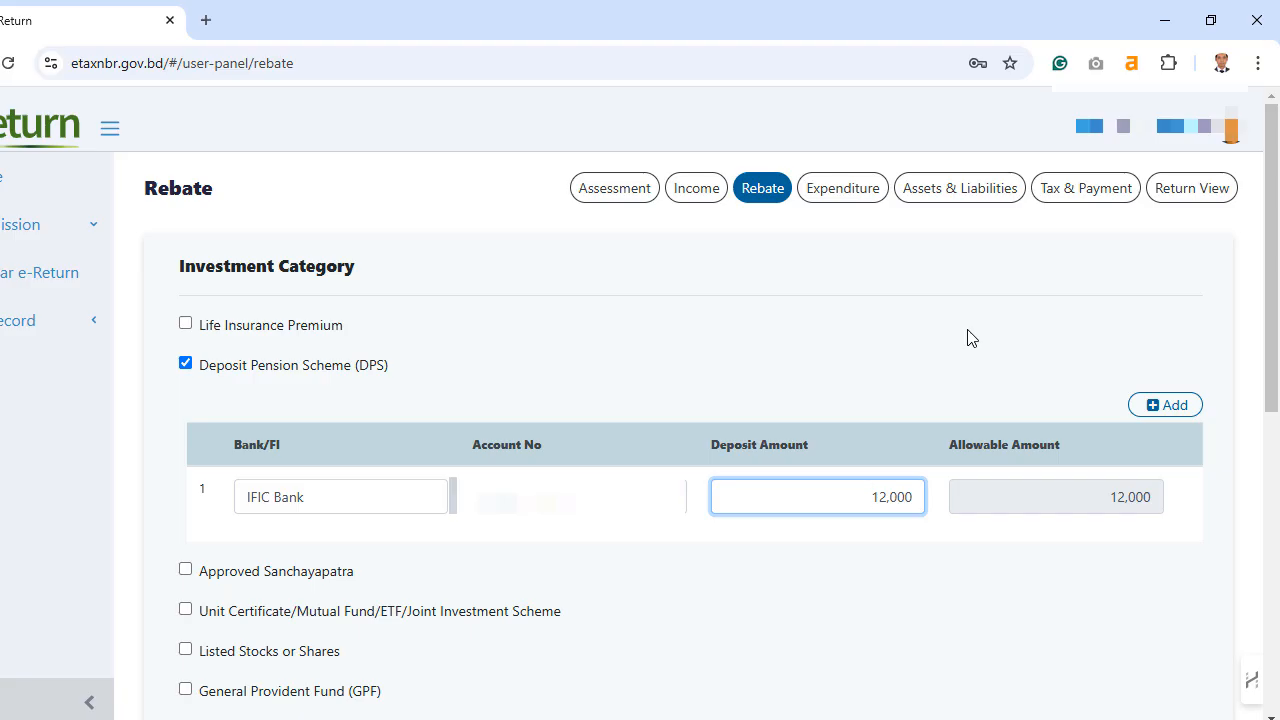
# - Open the Assets & Liabilities section and look over the financial asset categories and the DPS entry
pyautogui.click(965, 192)
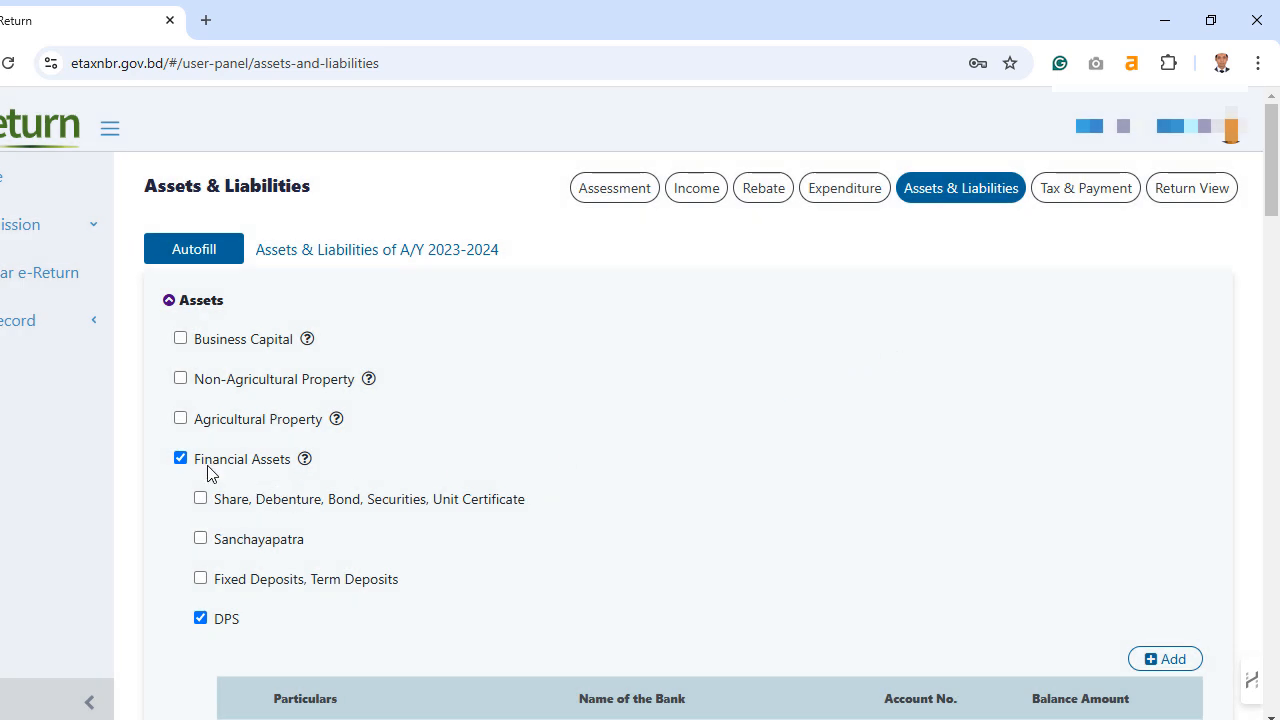
pyautogui.scroll(-1, 614, 468)
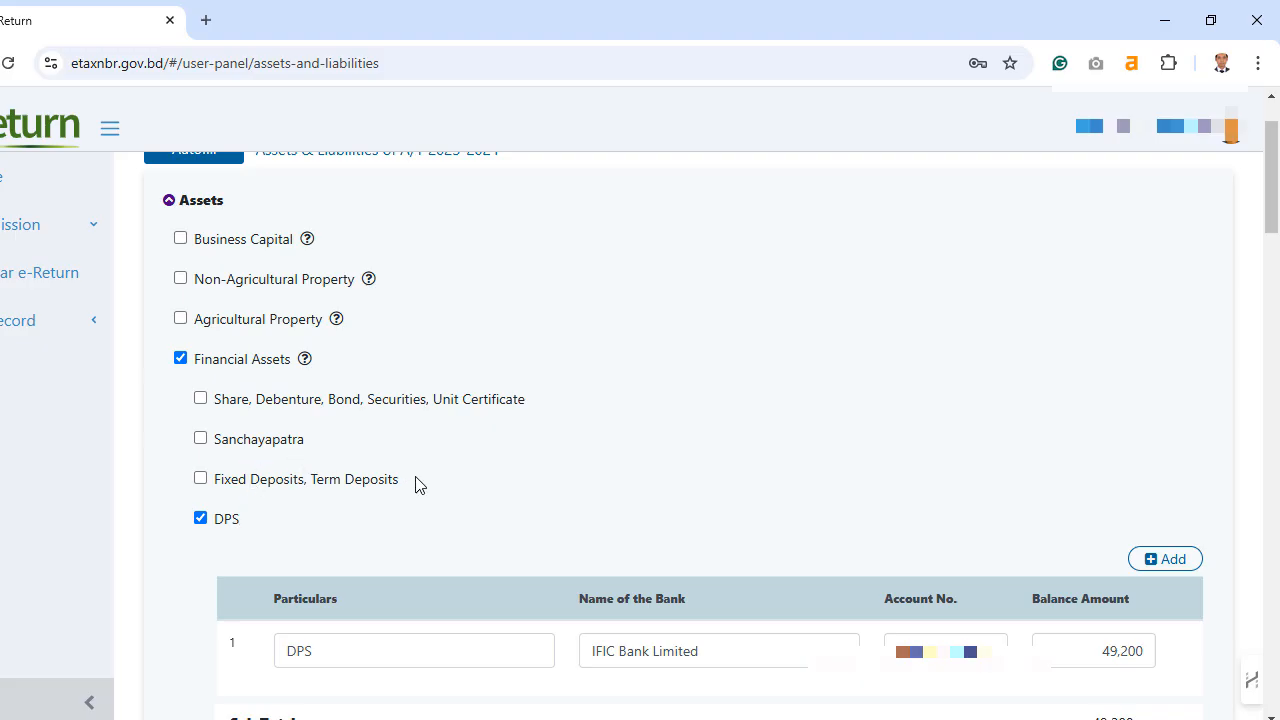
pyautogui.scroll(-1, 590, 478)
pyautogui.scroll(1, 590, 478)
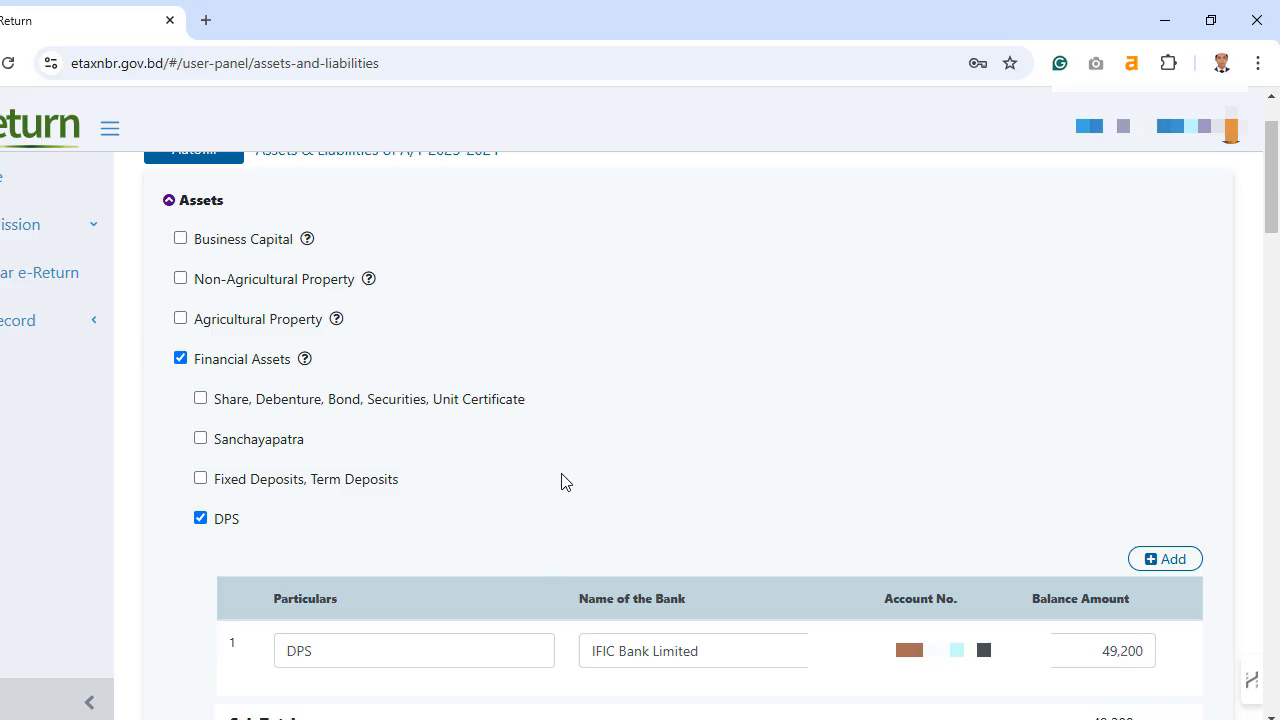
# - Include Sanchayapatra under Financial Assets and go through the type, registration number and value fields of its blank entry
pyautogui.click(202, 442)
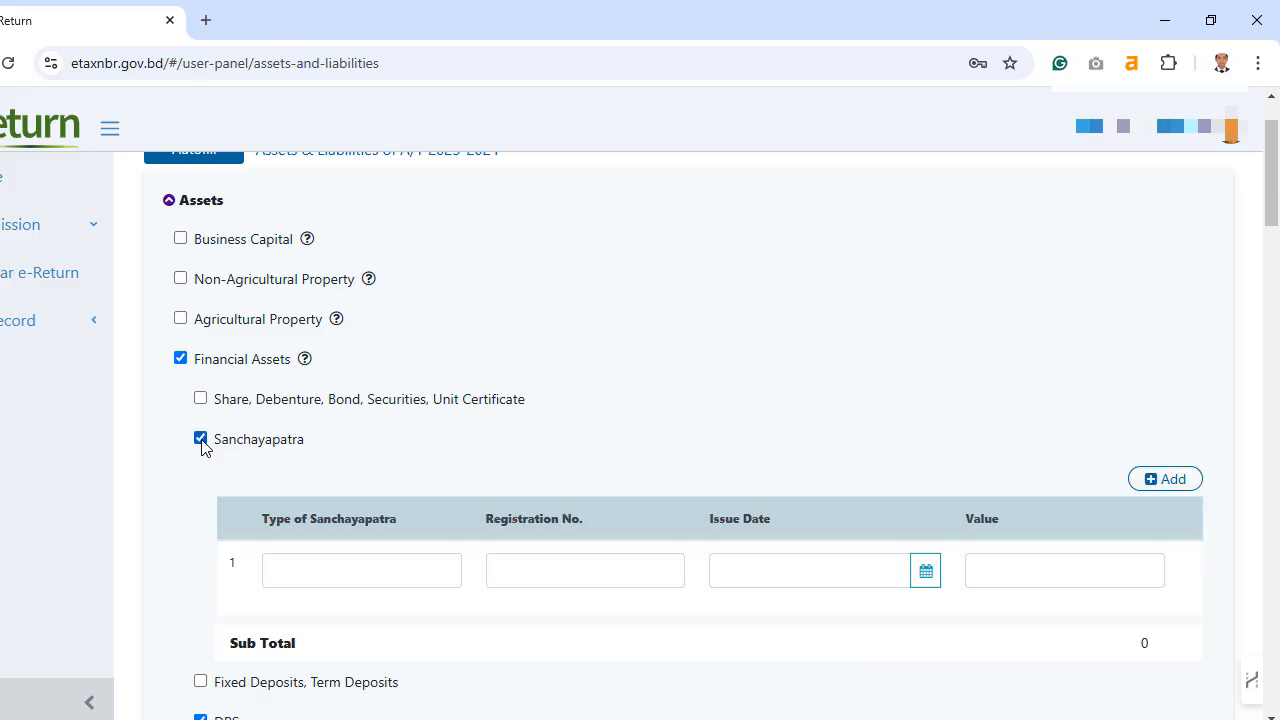
pyautogui.scroll(-1, 358, 474)
pyautogui.click(323, 472)
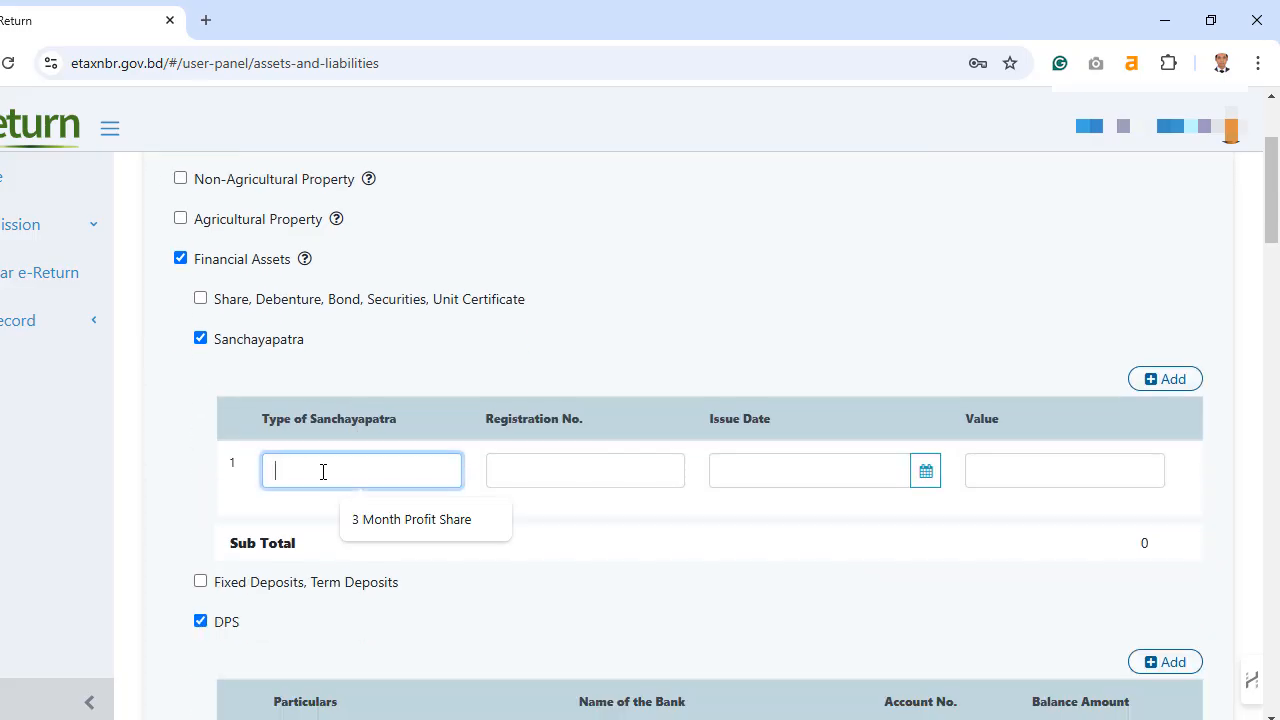
pyautogui.click(560, 469)
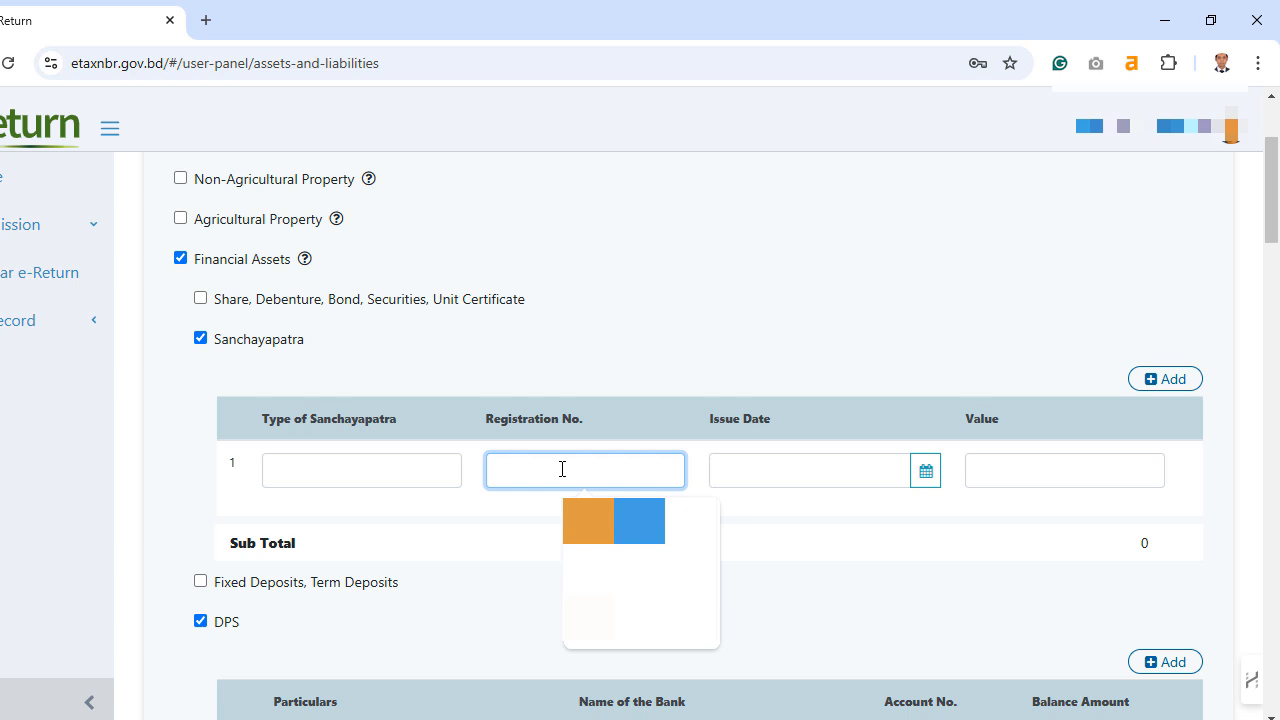
pyautogui.click(1033, 467)
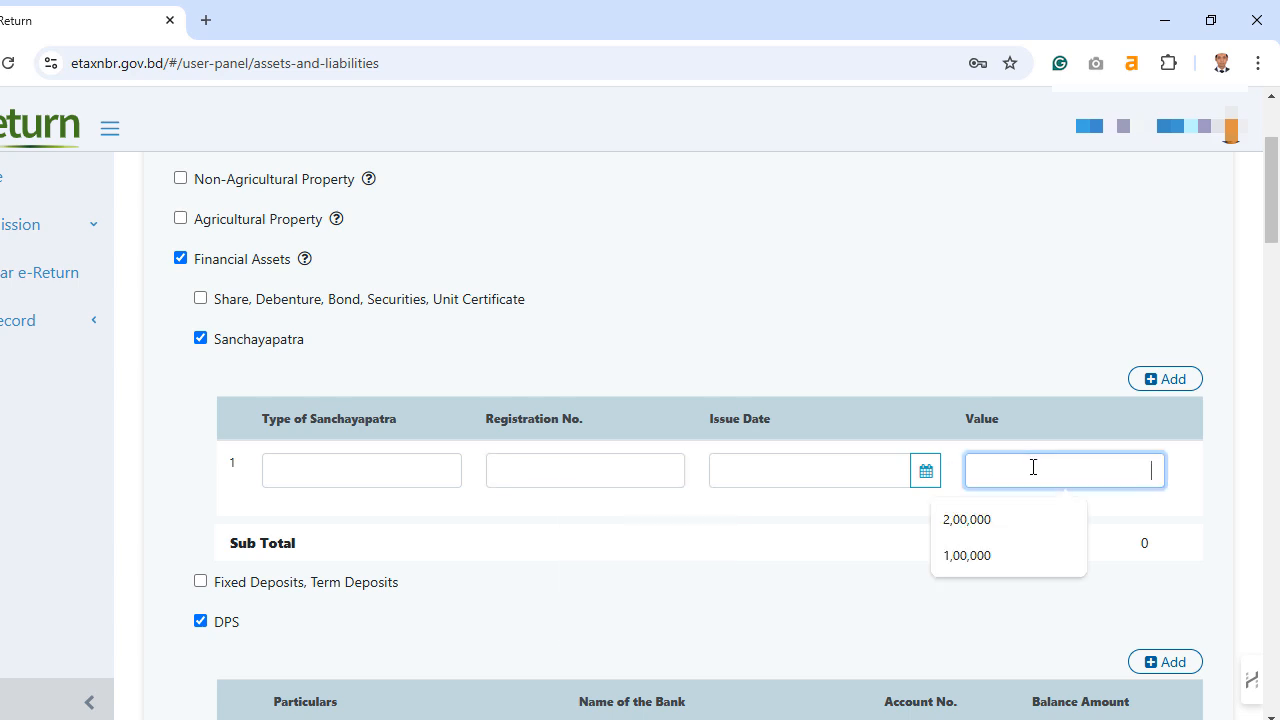
# - Include Fixed Deposits, Term Deposits under Financial Assets and go through the particulars, bank name, account number and balance fields
pyautogui.scroll(-1, 654, 526)
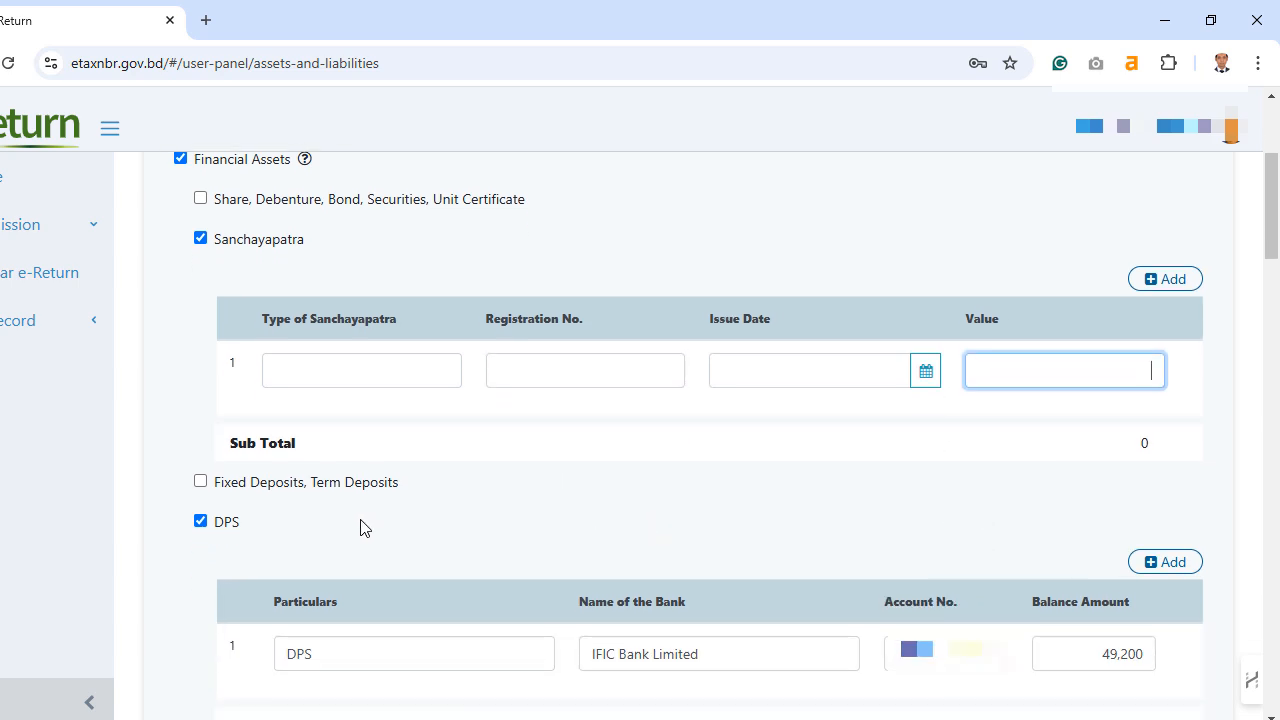
pyautogui.click(200, 482)
pyautogui.scroll(-1, 357, 527)
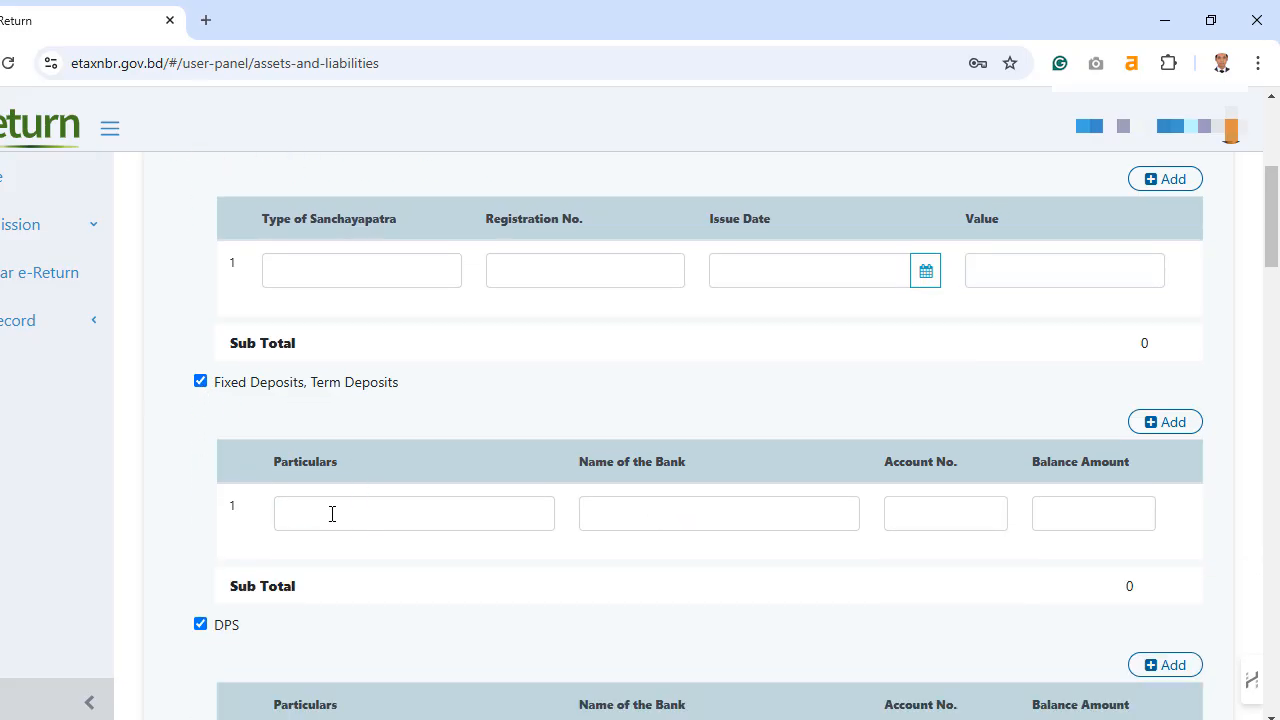
pyautogui.click(332, 514)
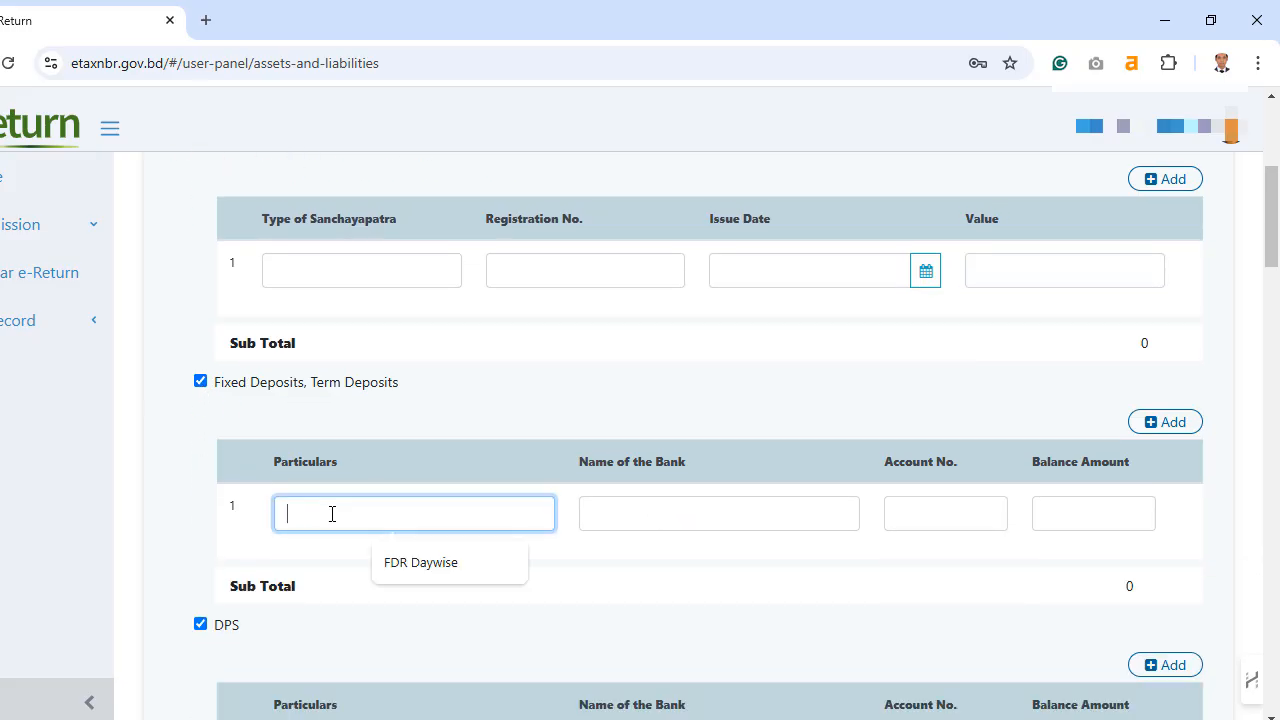
pyautogui.click(655, 509)
pyautogui.click(920, 510)
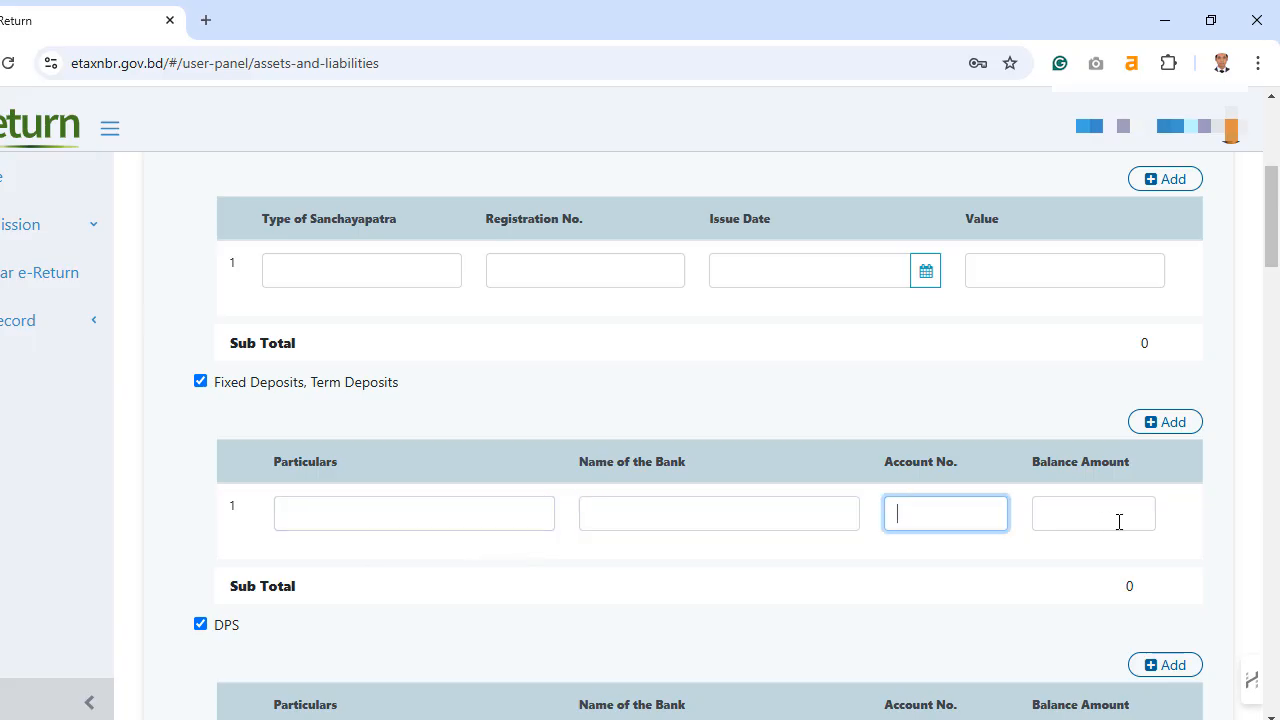
pyautogui.click(1122, 512)
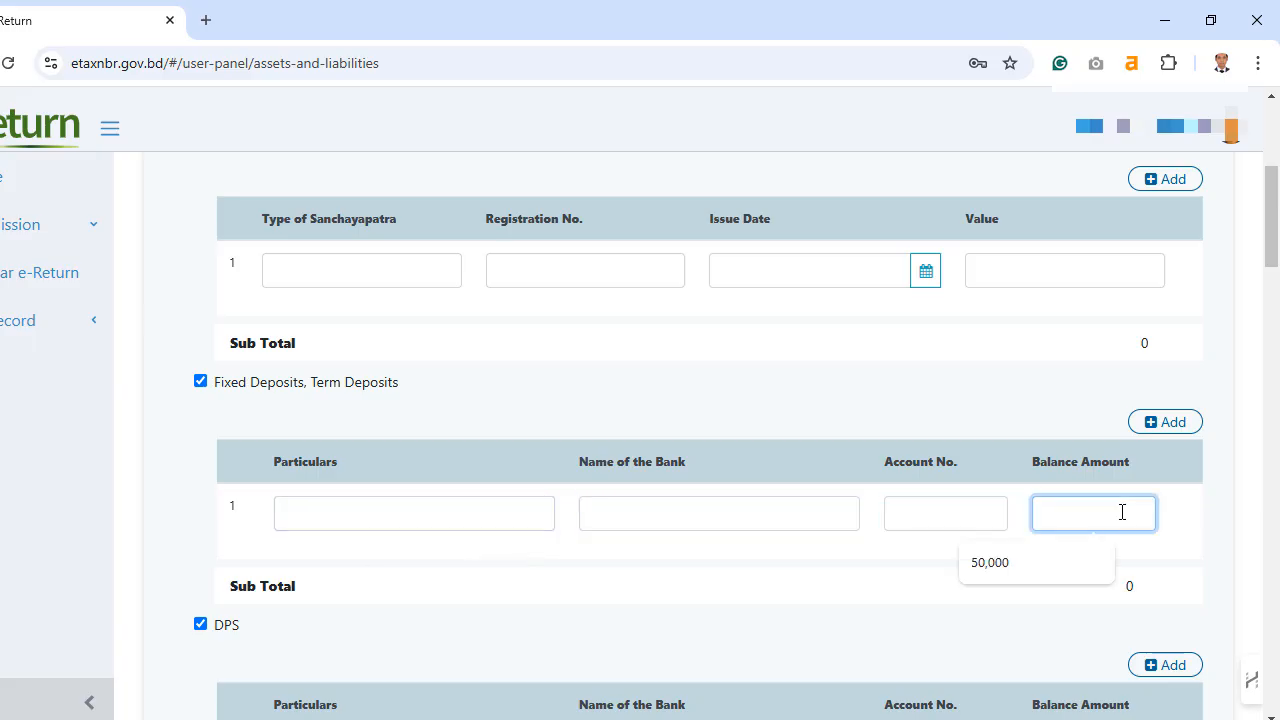
# - Review the remaining assets and the wealth summary, and save and continue to Tax & Payment
pyautogui.scroll(-2, 881, 502)
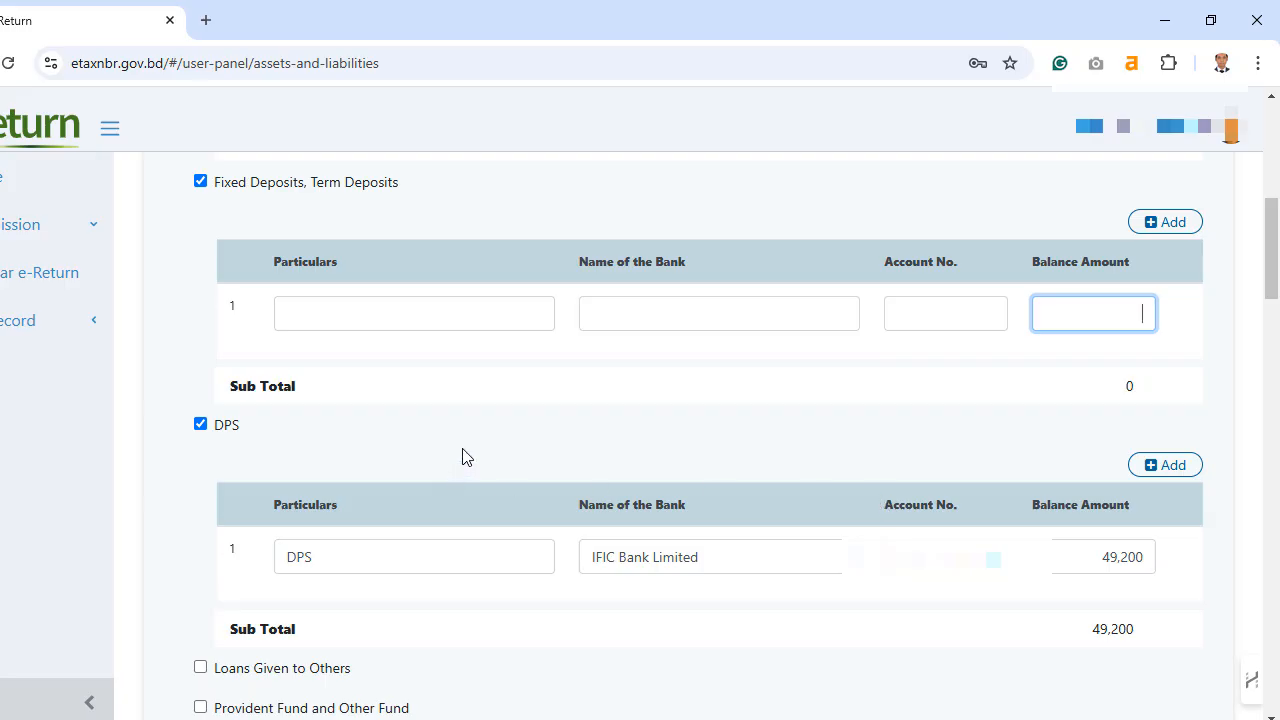
pyautogui.scroll(-1, 462, 452)
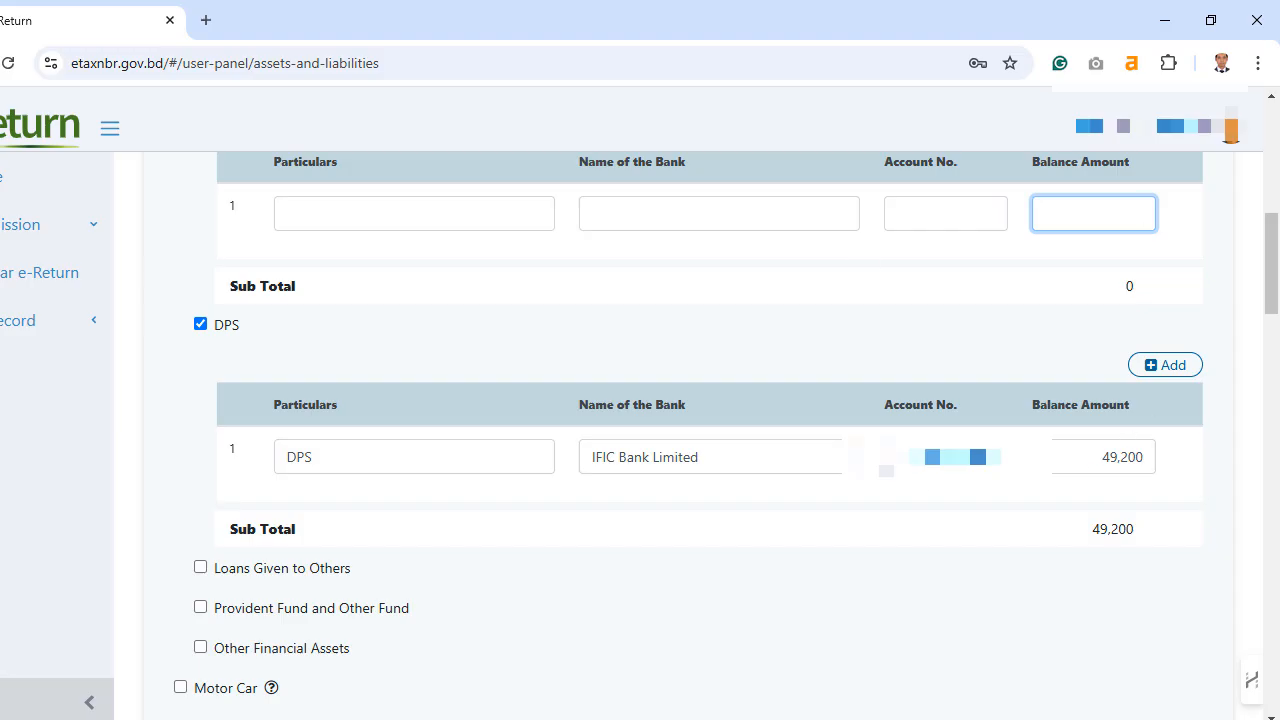
pyautogui.scroll(-10, 951, 461)
pyautogui.scroll(-8, 950, 474)
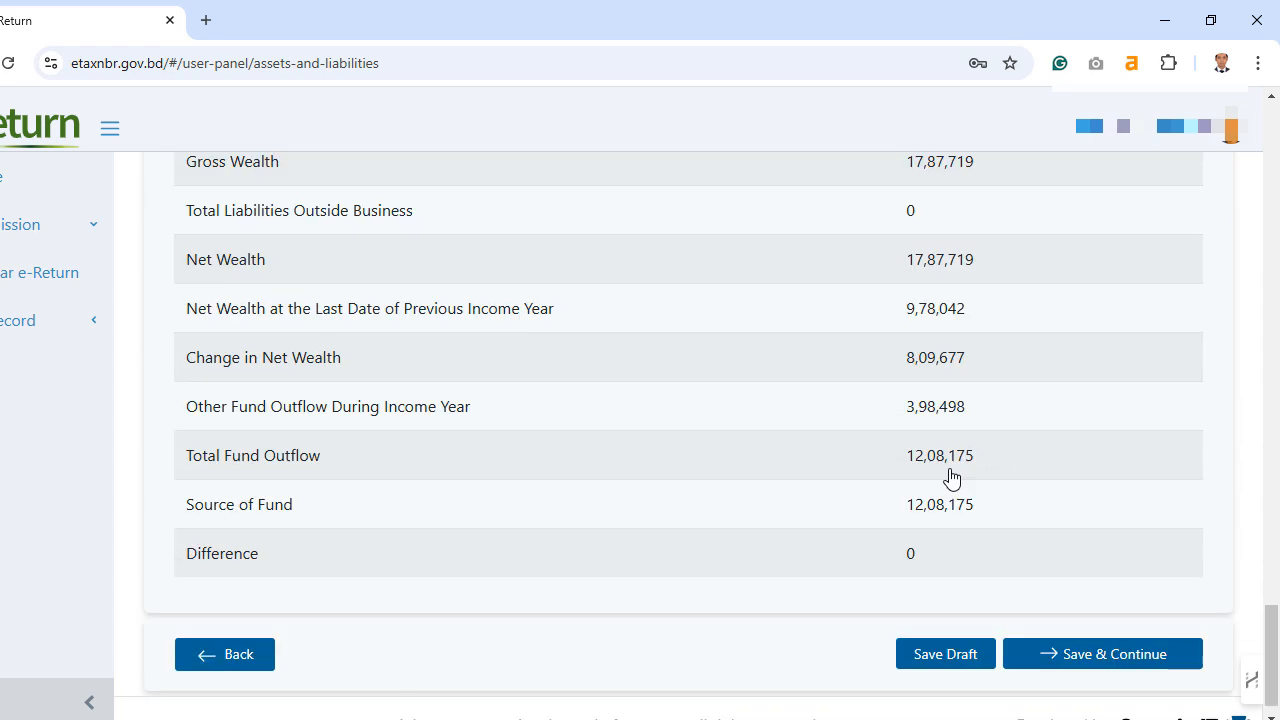
pyautogui.click(1097, 630)
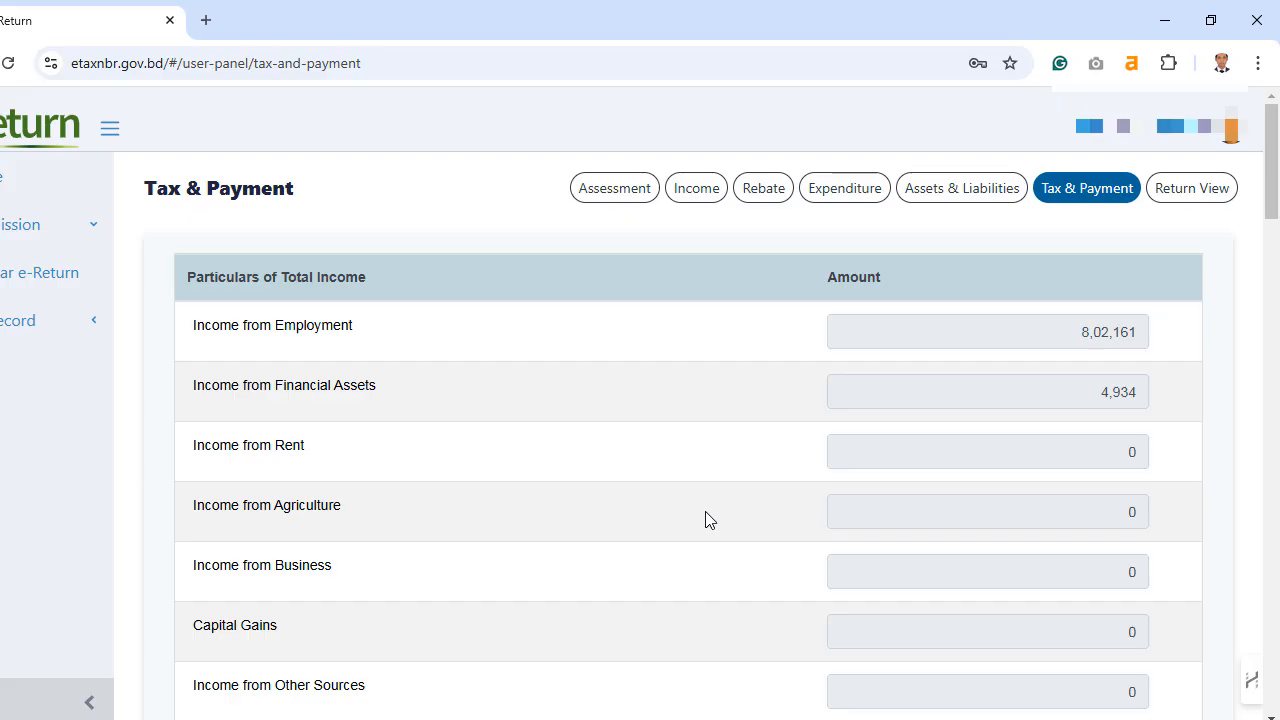
# - Answer Yes to having paid source, advance or regular tax for 2024-2025 and Yes to needing a tax payment status update
pyautogui.scroll(-2, 751, 374)
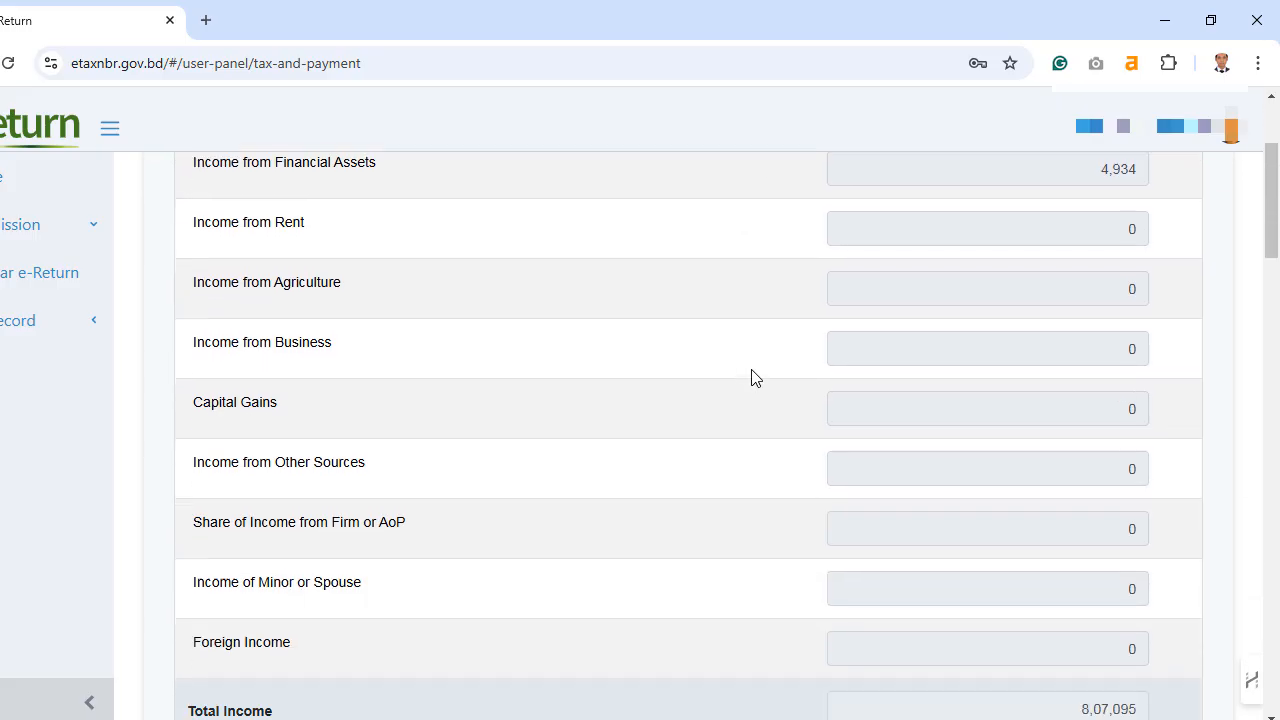
pyautogui.scroll(-8, 755, 378)
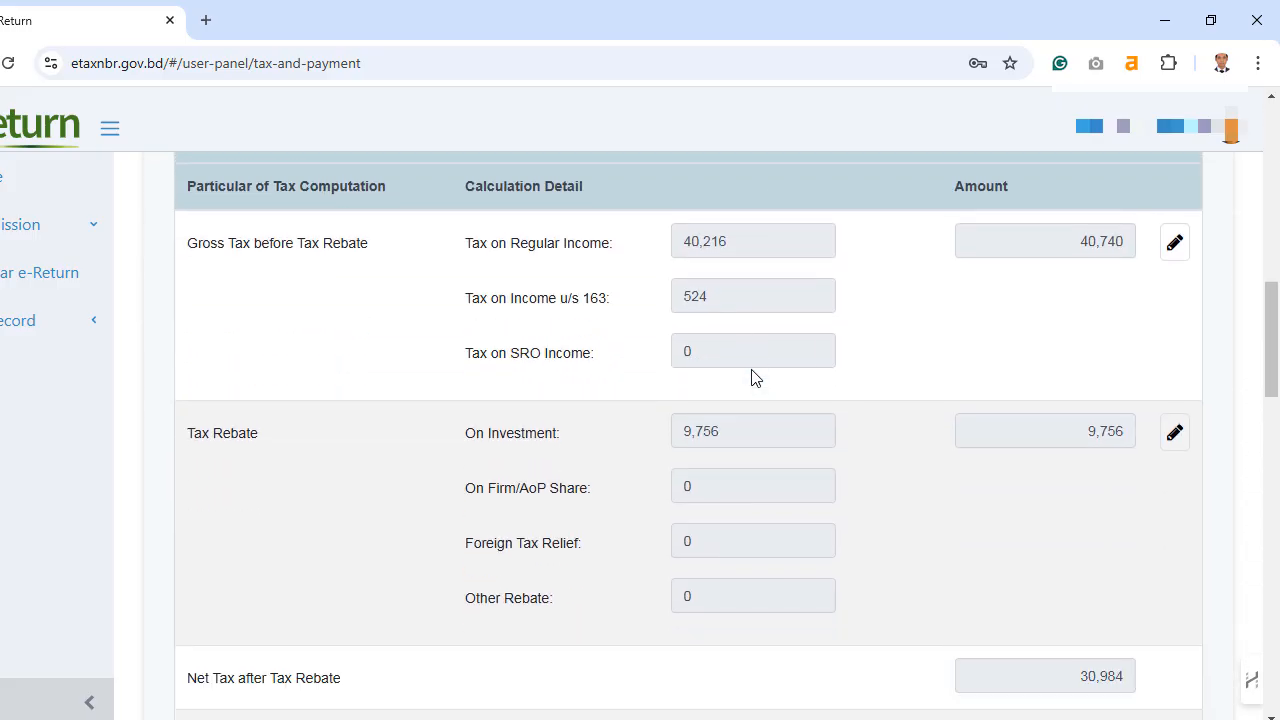
pyautogui.scroll(-7, 755, 378)
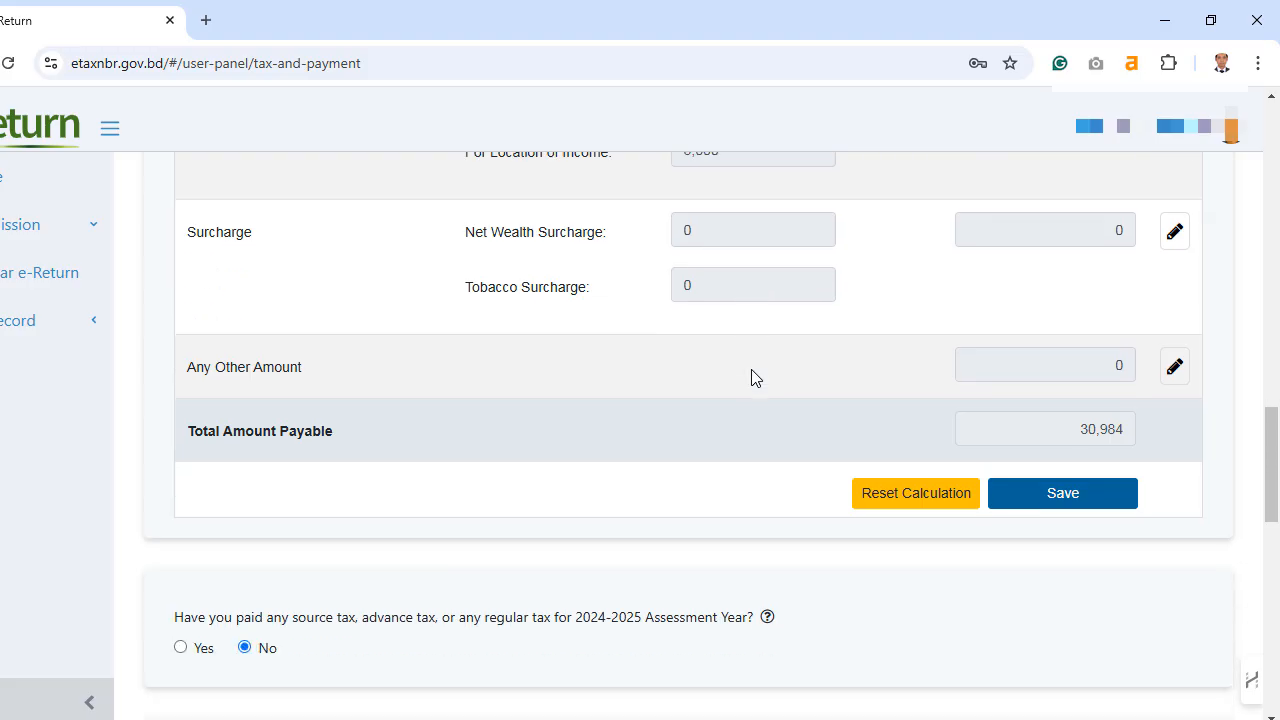
pyautogui.scroll(-3, 751, 375)
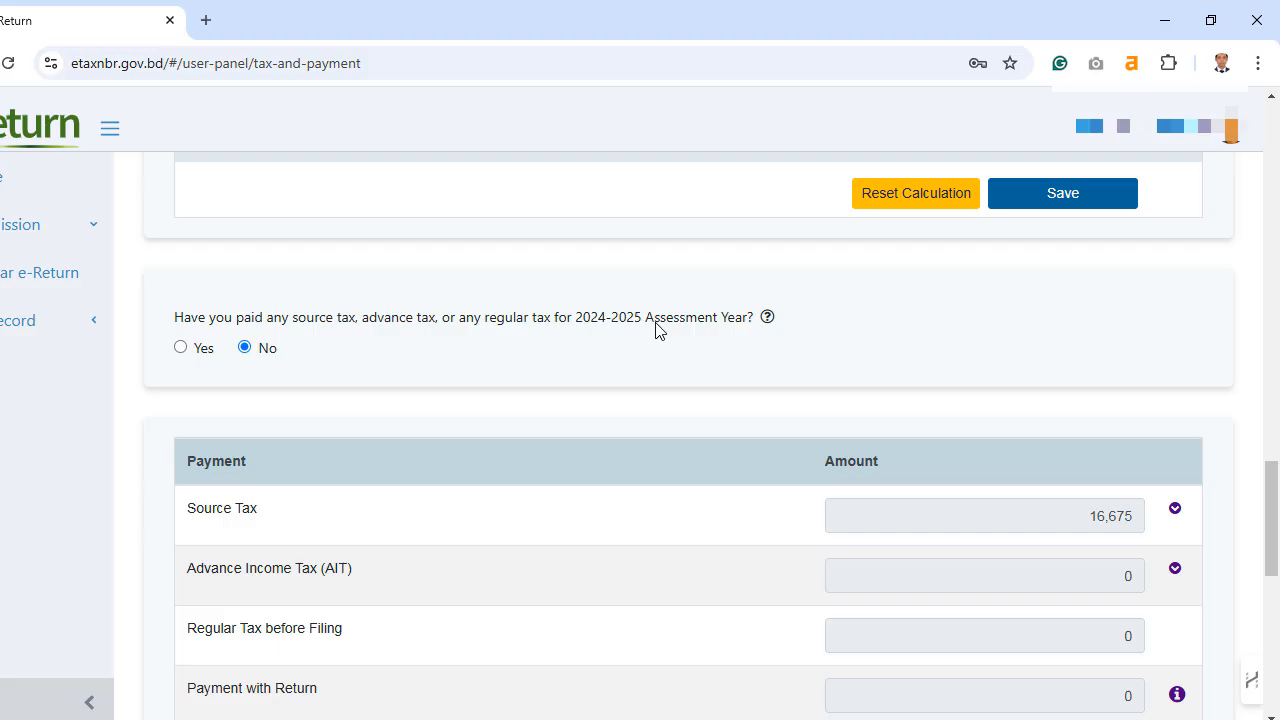
pyautogui.click(181, 349)
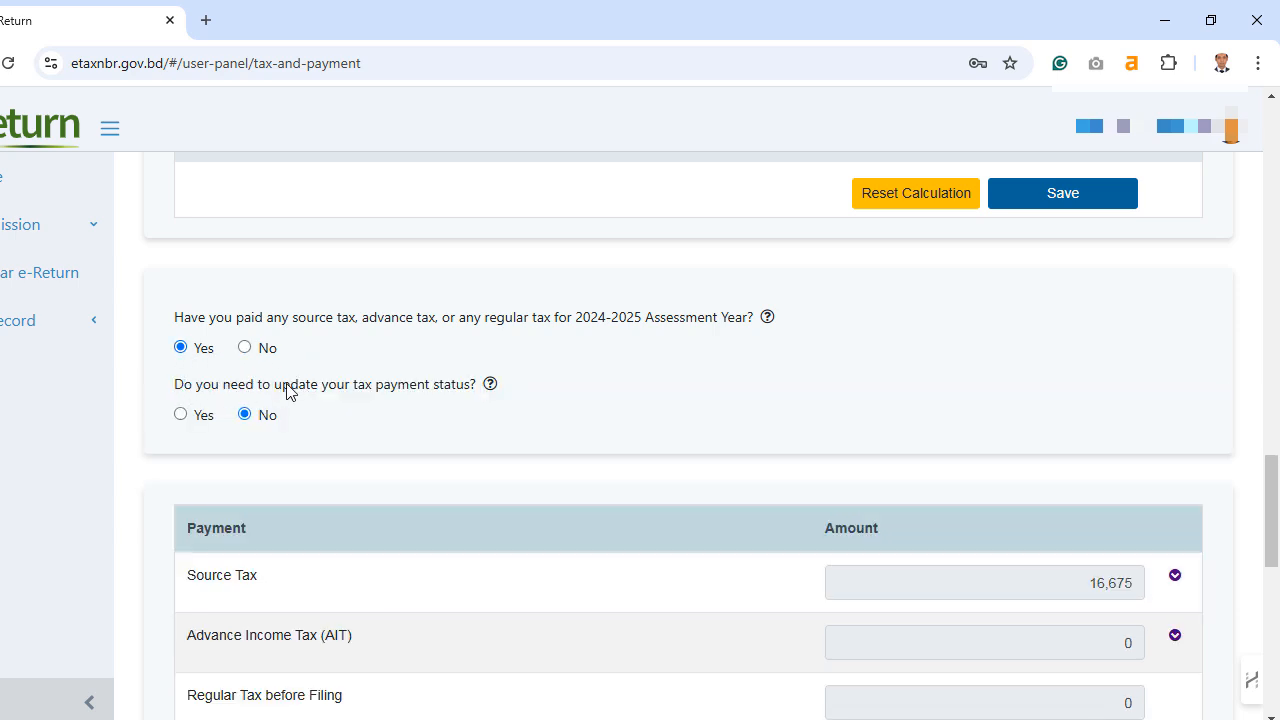
pyautogui.click(181, 415)
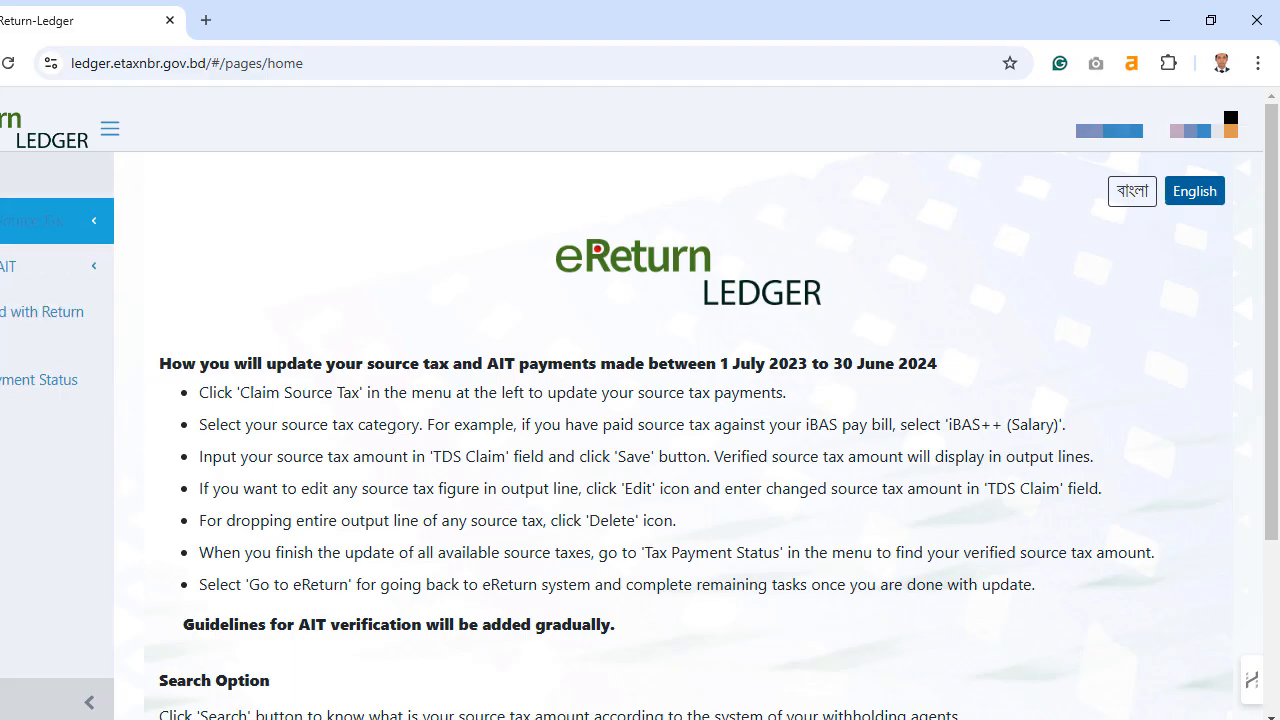
# - Open the Bank/FI Interest/Profit source tax claim and go through its bank name, account number, branch, interest amount and TDS fields
pyautogui.click(30, 220)
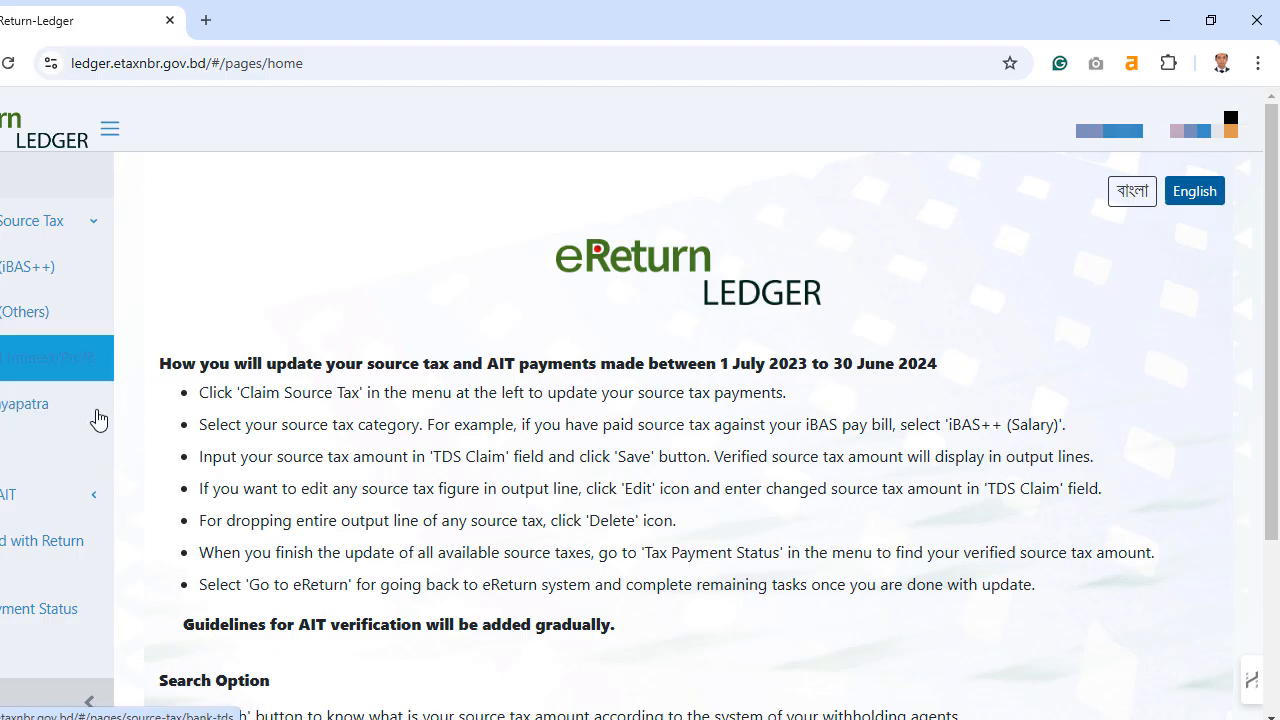
pyautogui.click(66, 373)
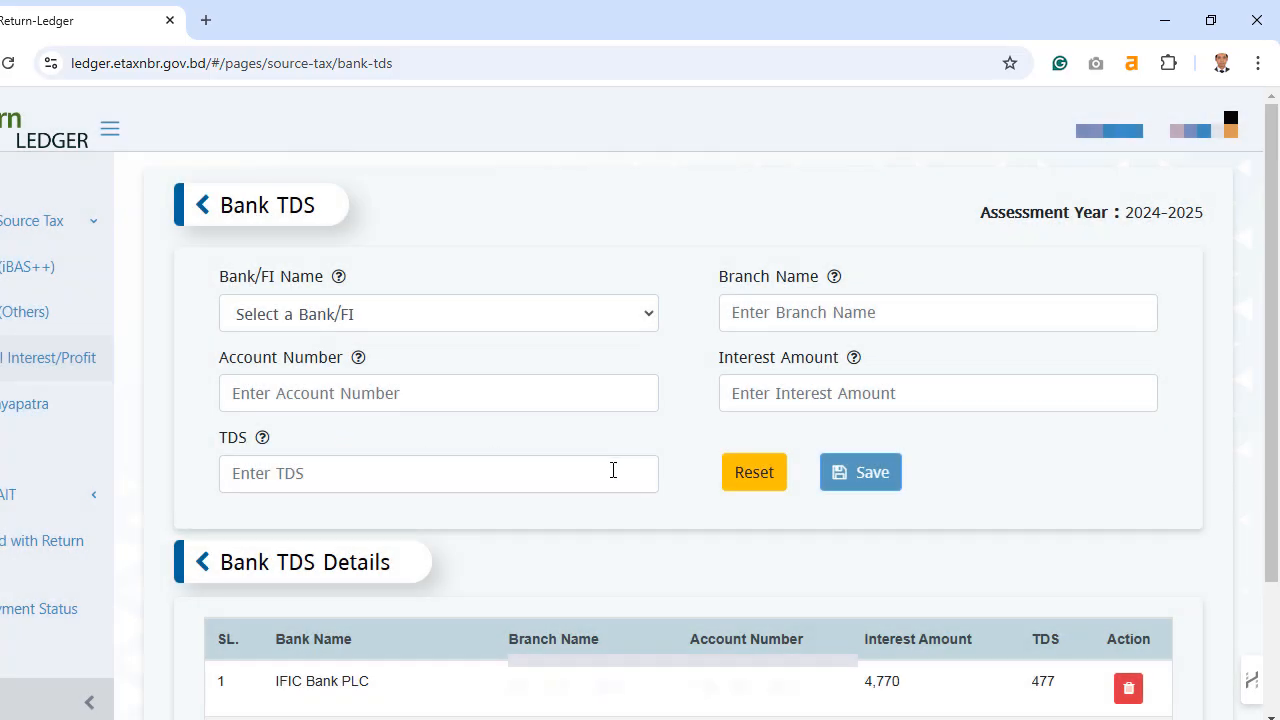
pyautogui.click(390, 323)
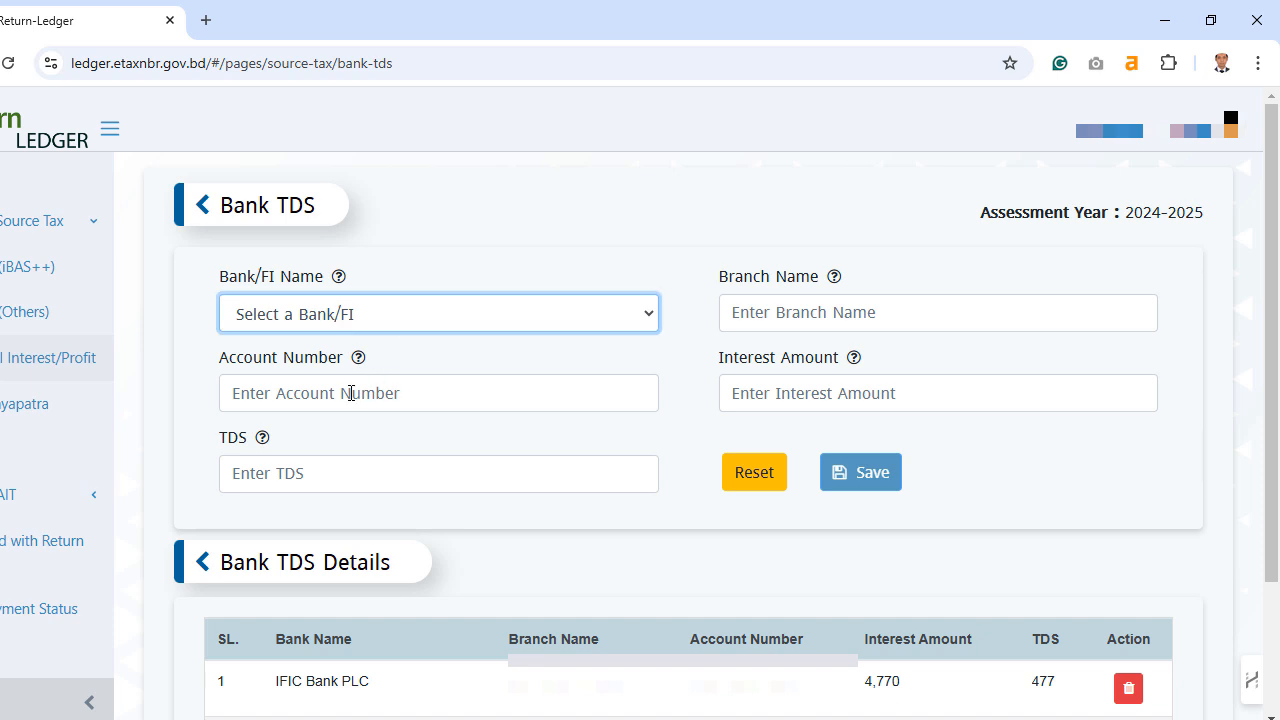
pyautogui.click(349, 391)
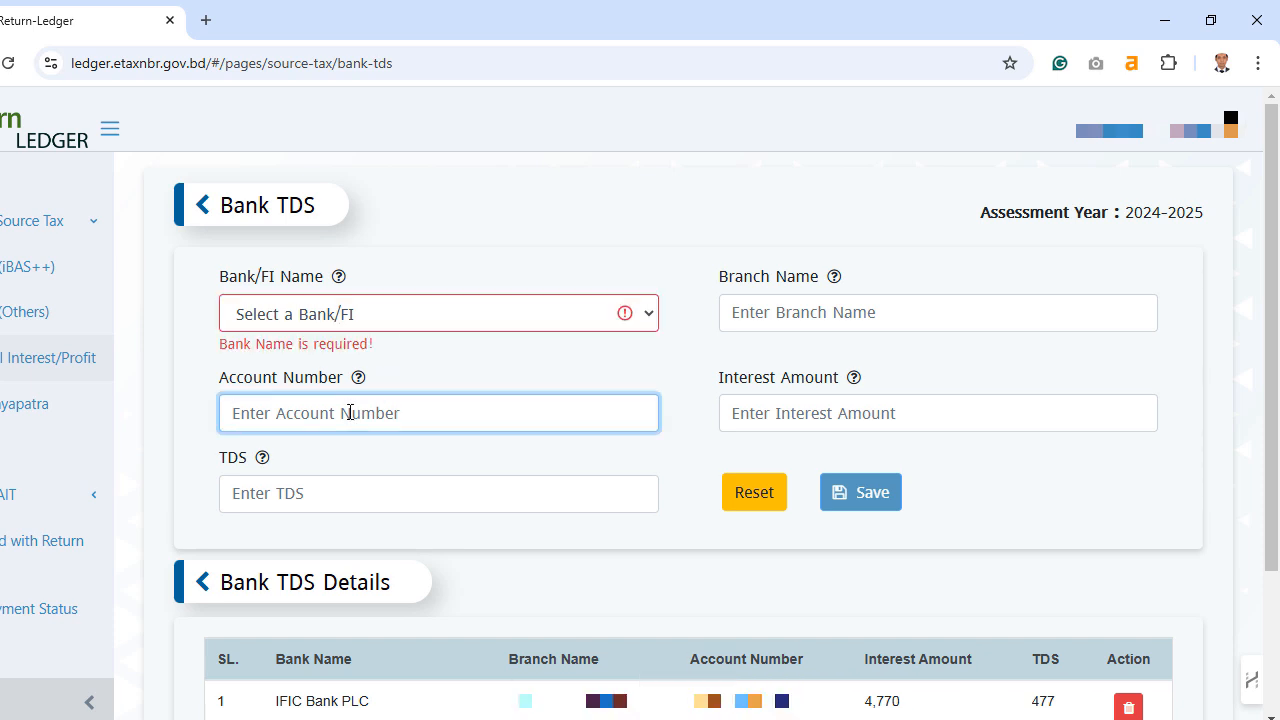
pyautogui.click(740, 313)
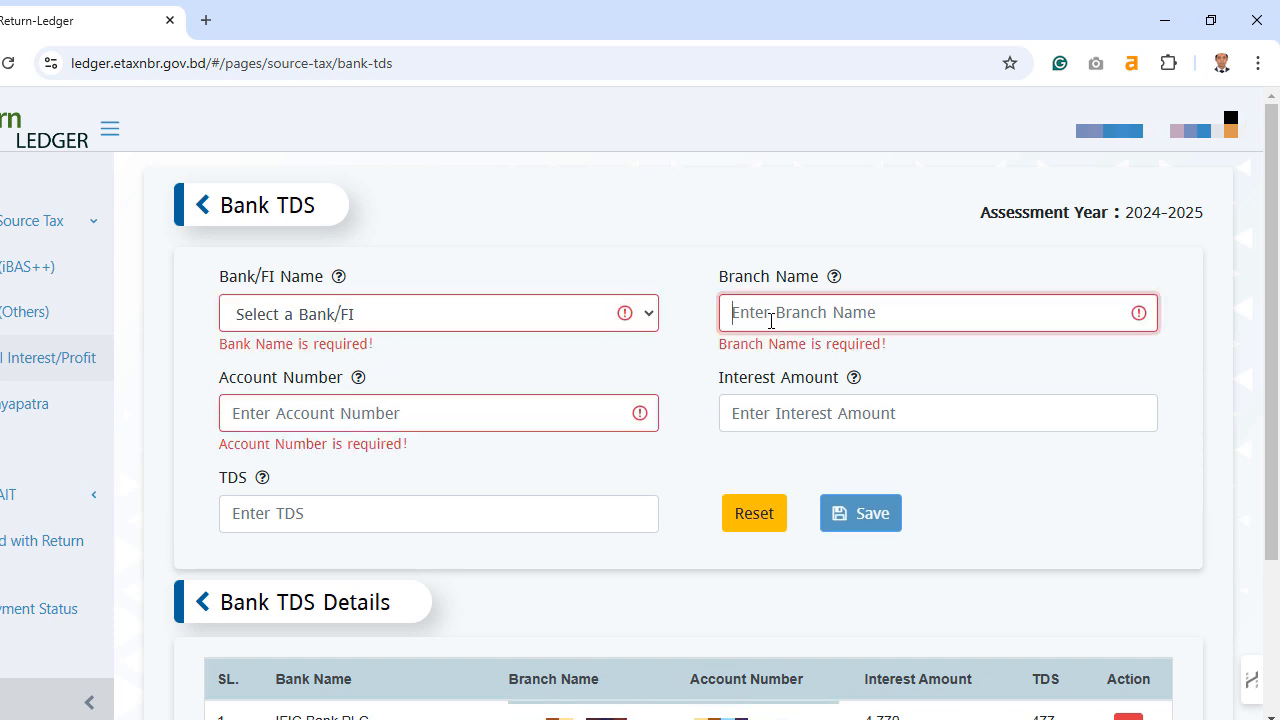
pyautogui.click(766, 405)
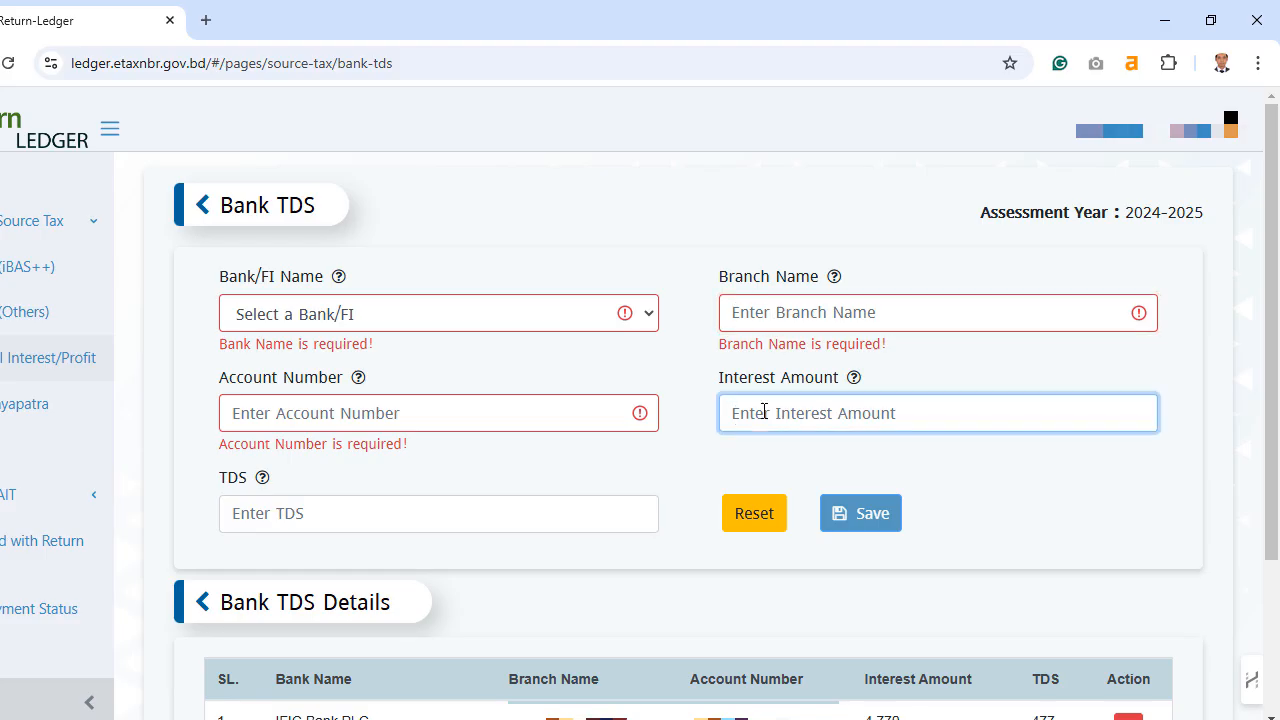
pyautogui.click(334, 515)
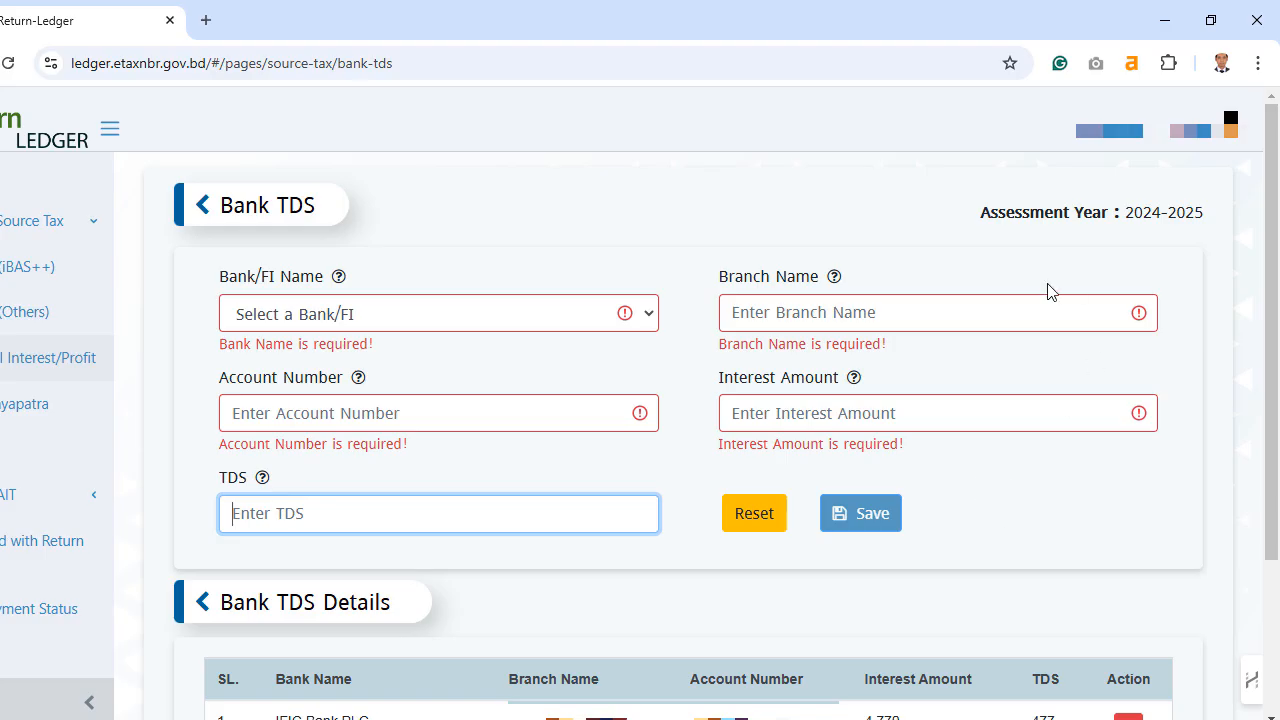
# - Check the Sanchayapatra source tax claim form and the Tax Payment Status summary, and return to the eReturn system
pyautogui.click(10, 415)
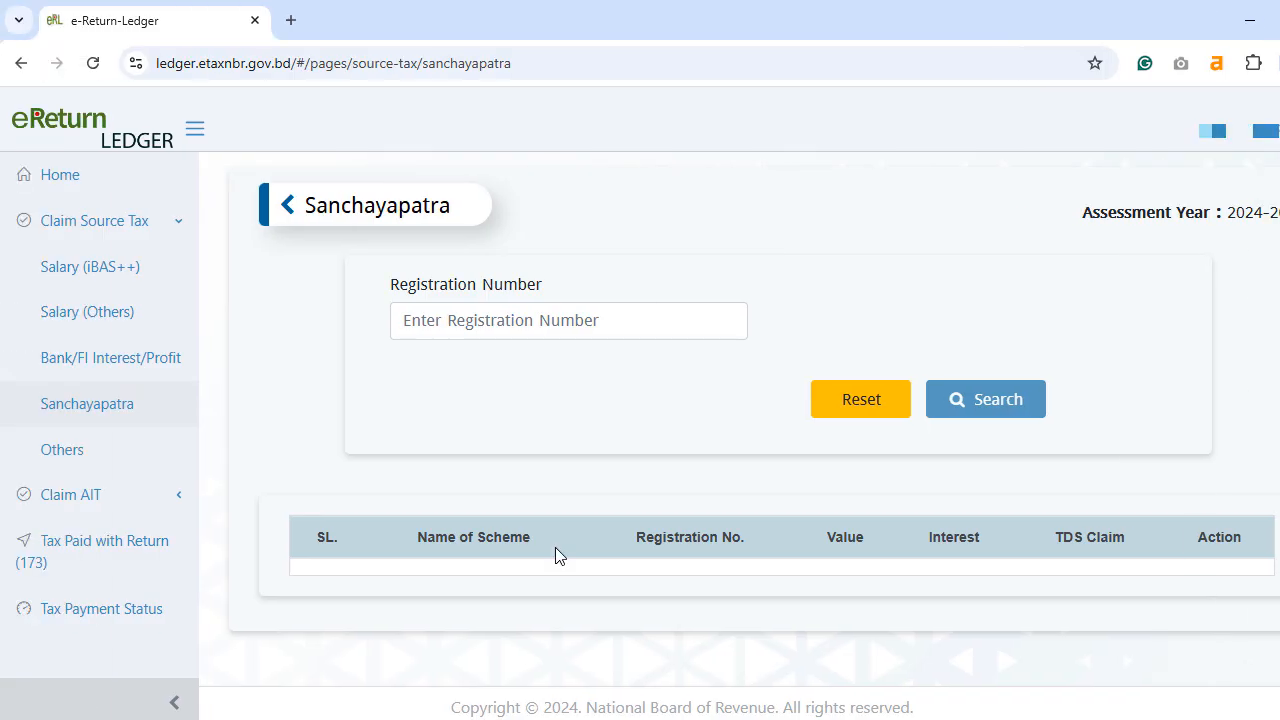
pyautogui.click(118, 622)
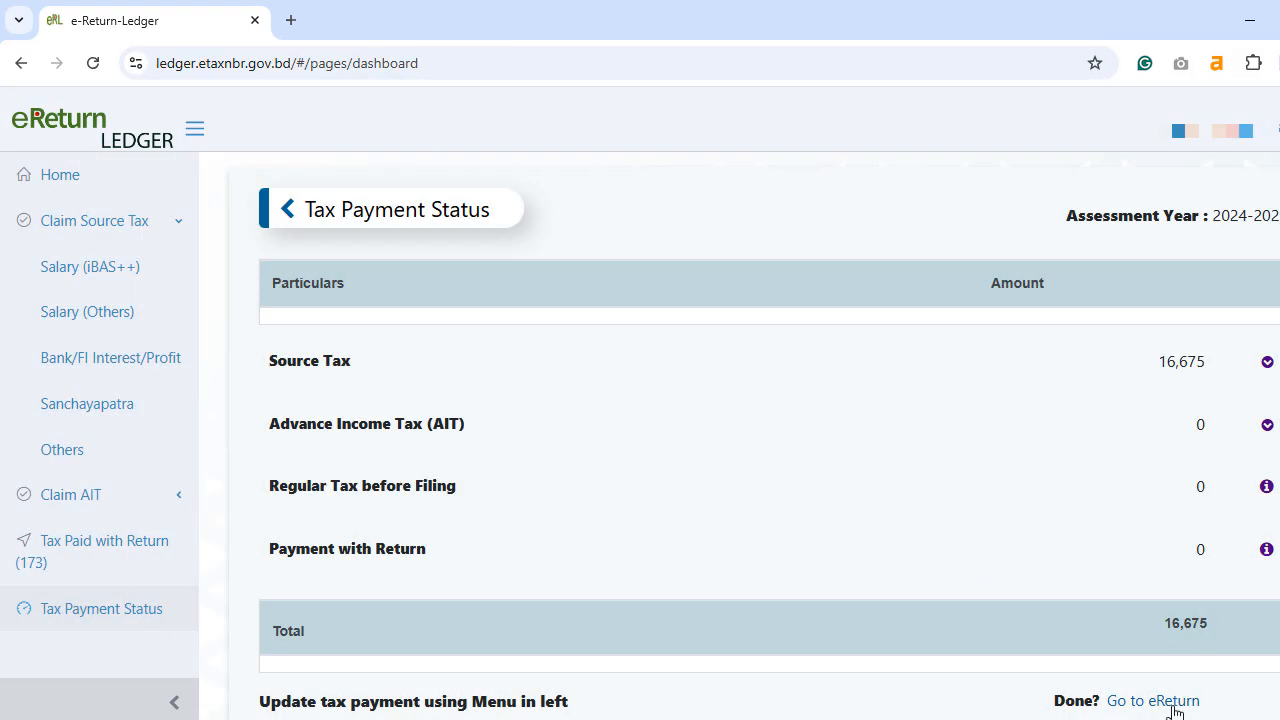
pyautogui.click(1171, 708)
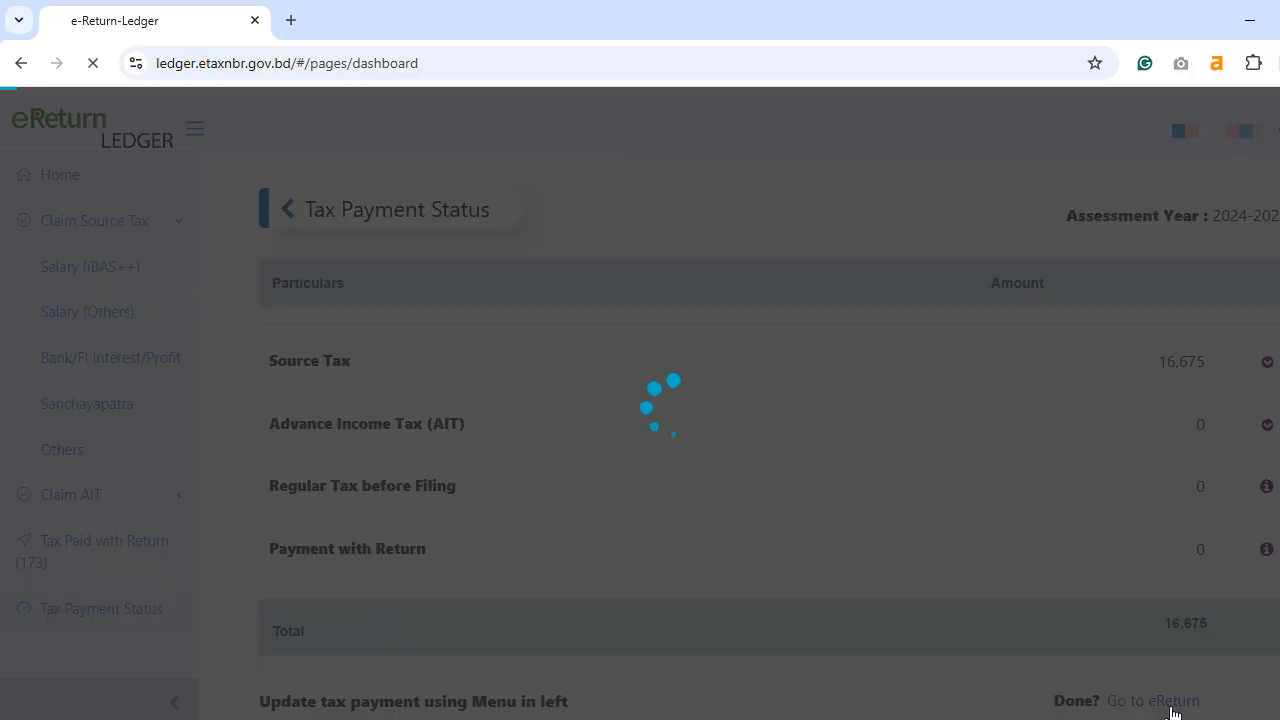